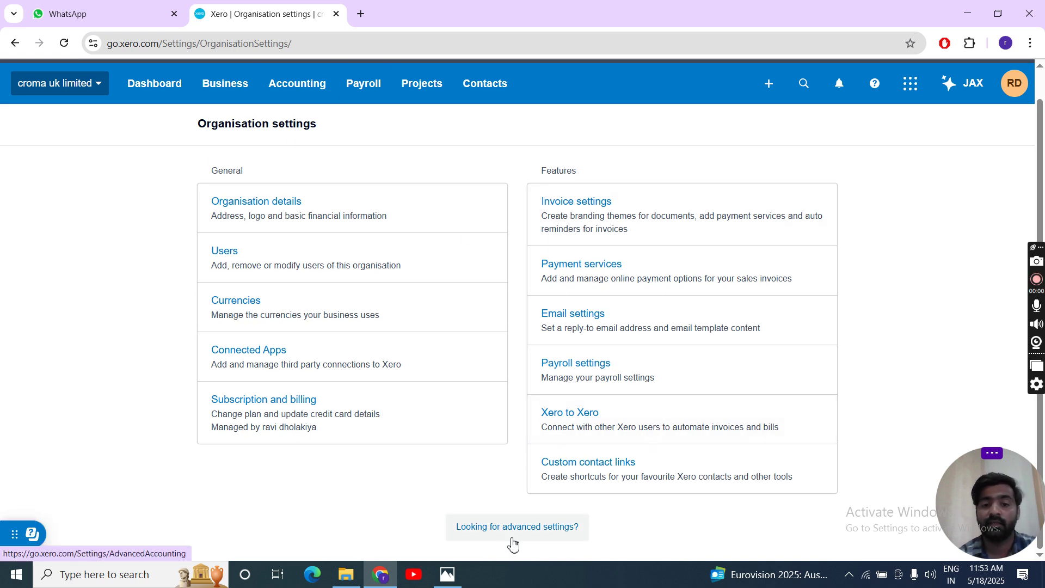
Step: Go to the advanced accounting settings and open the Fixed assets list
{"action": "left_click", "coordinate": [532, 529]}
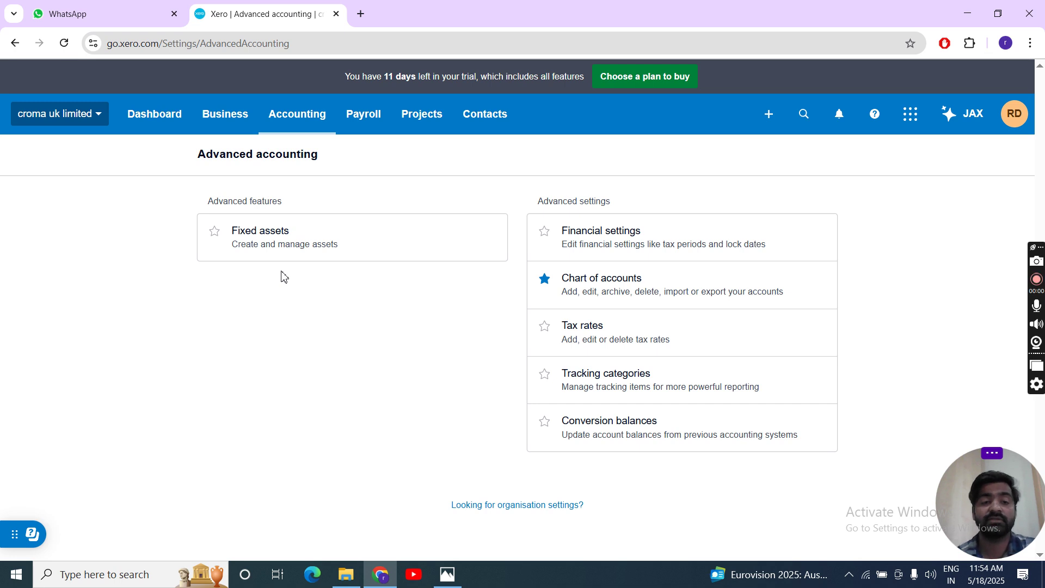
{"action": "left_click", "coordinate": [294, 253]}
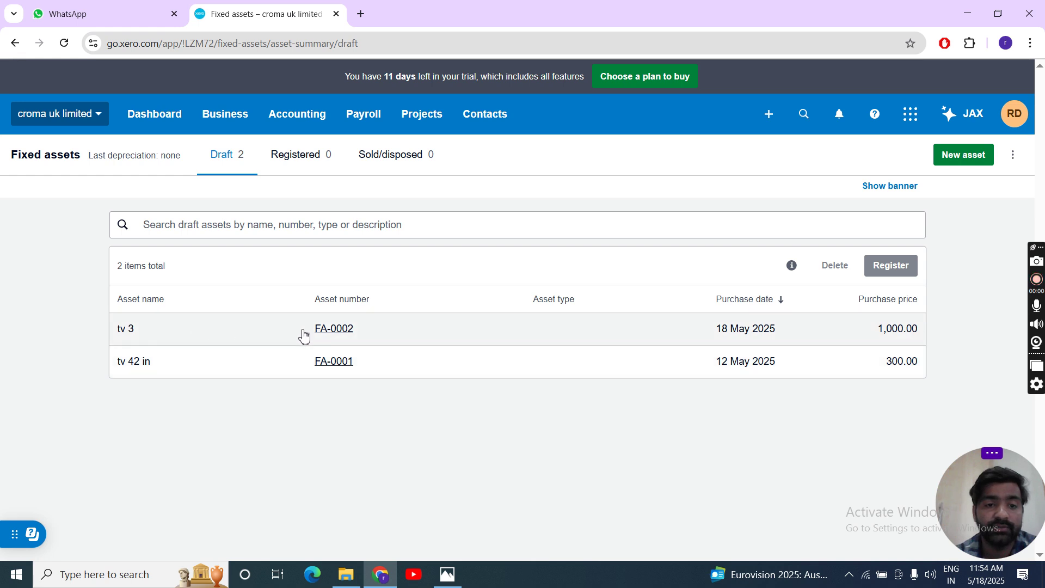
Step: View the details of the tv 42 in asset and the blank new asset form, closing each without changes
{"action": "left_click", "coordinate": [333, 366]}
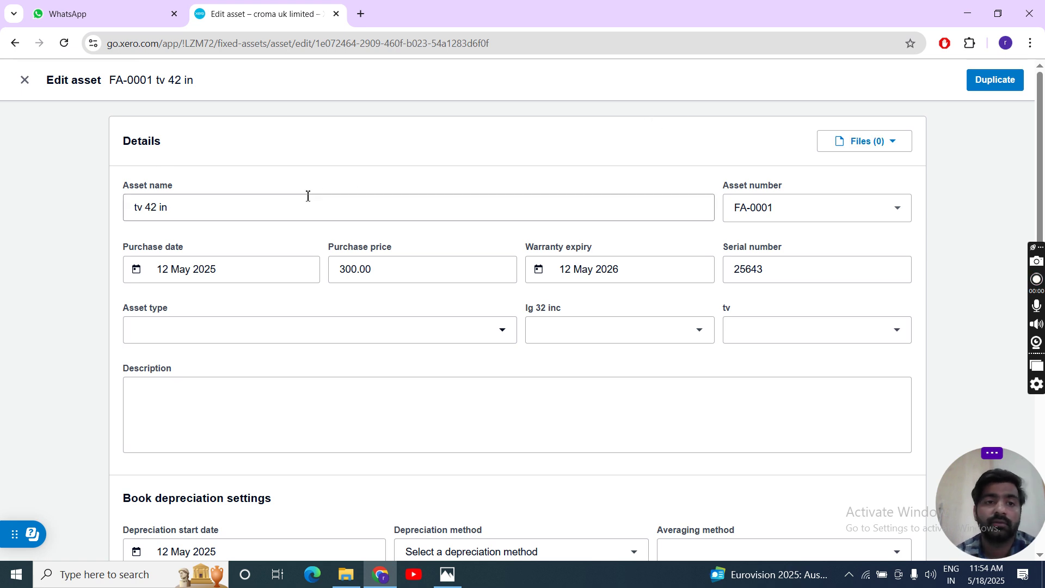
{"action": "left_click", "coordinate": [24, 80]}
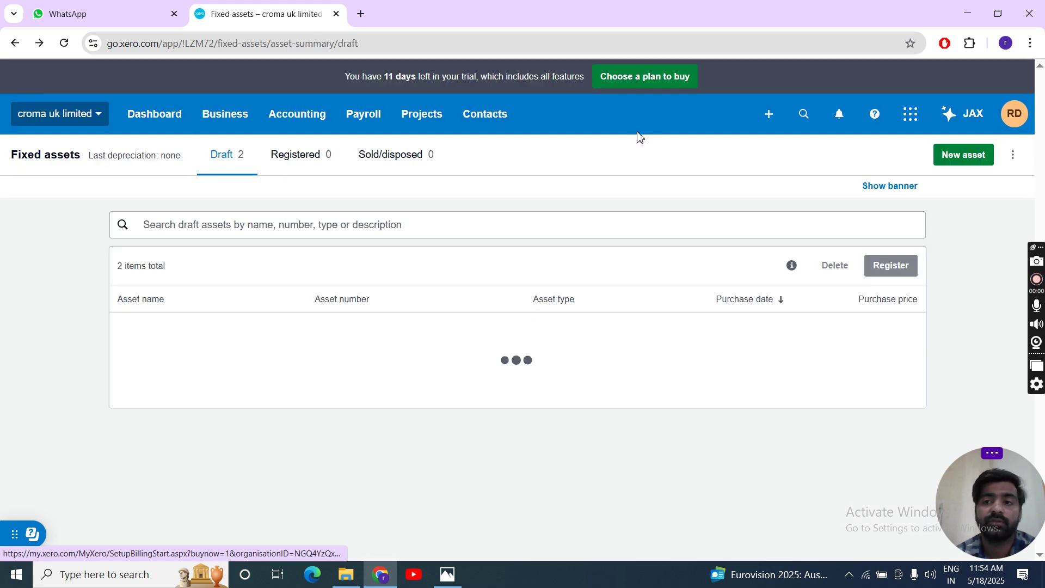
{"action": "left_click", "coordinate": [973, 166]}
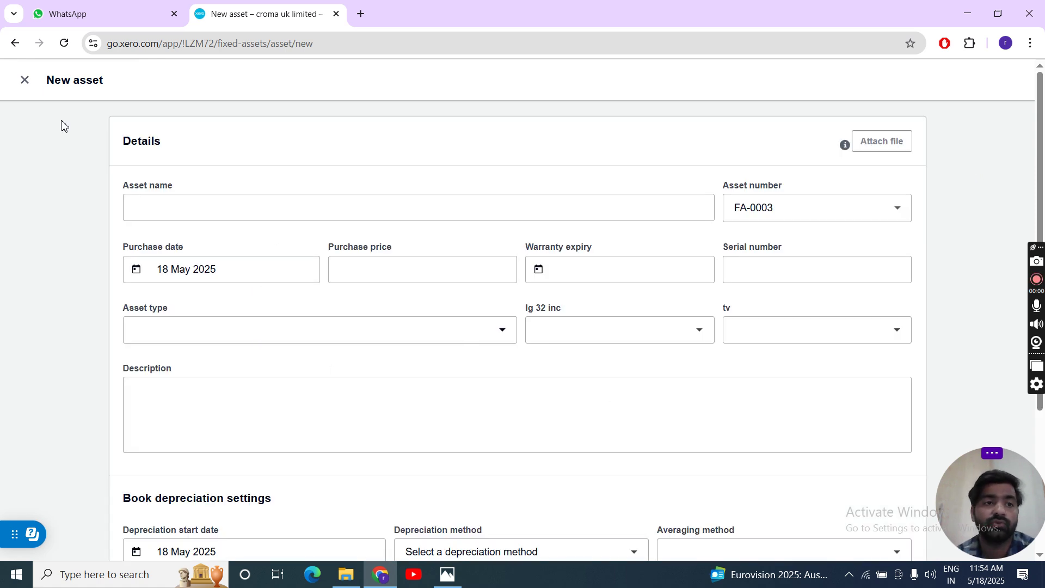
{"action": "left_click", "coordinate": [25, 82]}
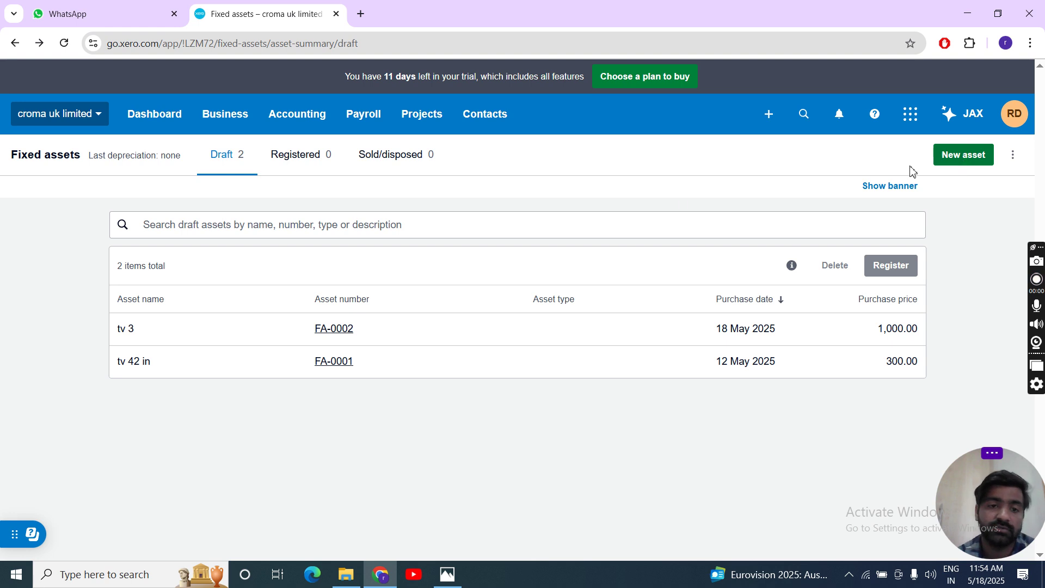
Step: Reopen the tv 42 in asset and check its automatic asset number sequencing settings without changing them
{"action": "left_click", "coordinate": [345, 363]}
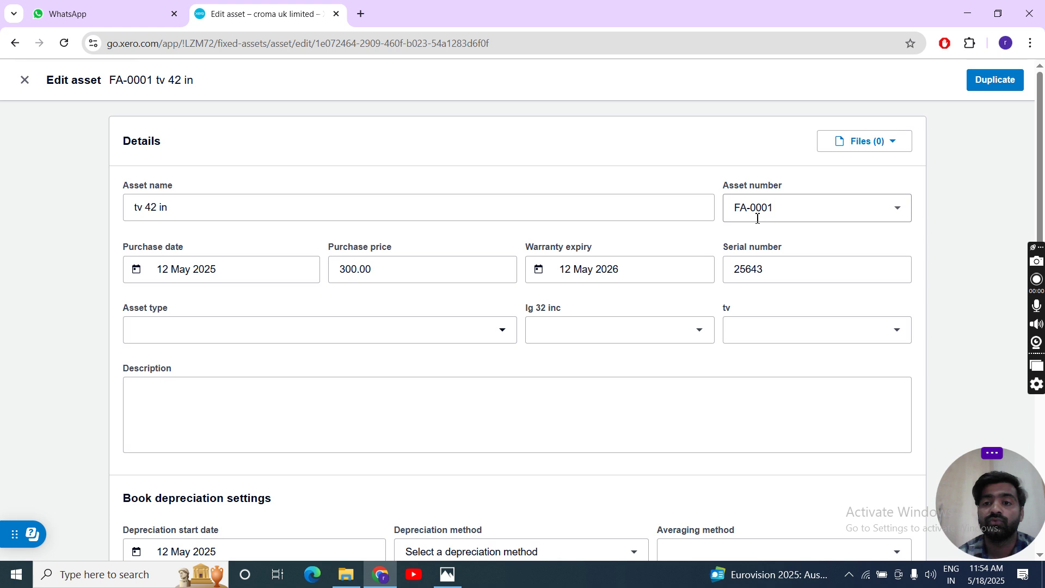
{"action": "left_click", "coordinate": [908, 215]}
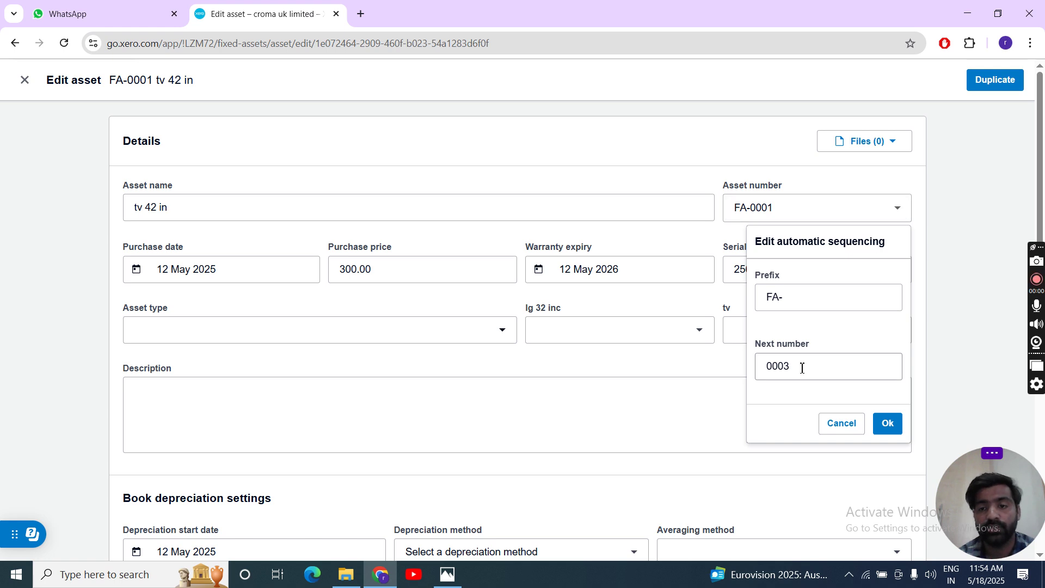
{"action": "left_click", "coordinate": [623, 403]}
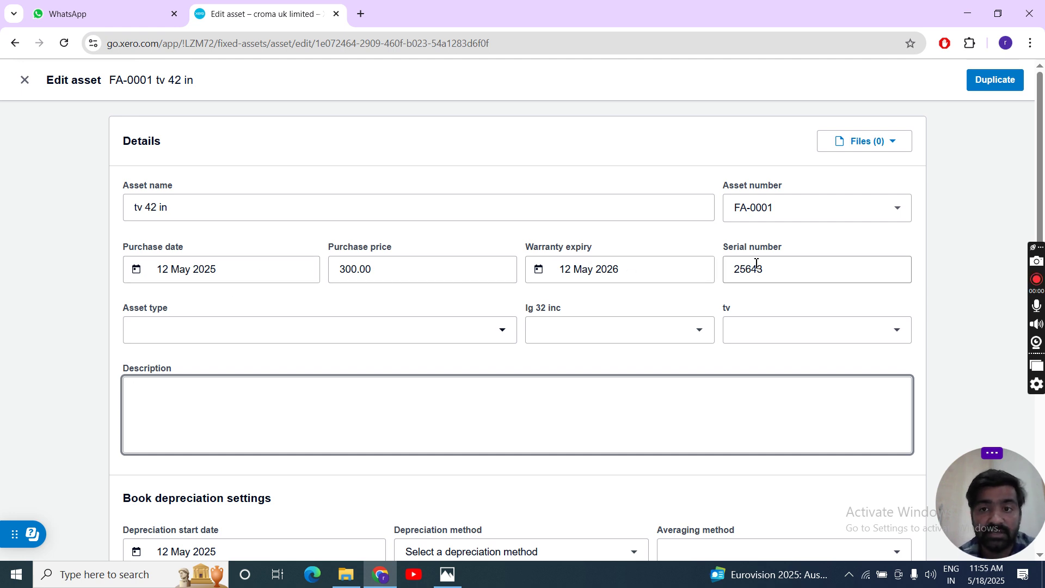
Step: Check the asset type, tracking category and description fields of the tv 42 in asset
{"action": "left_click", "coordinate": [211, 341]}
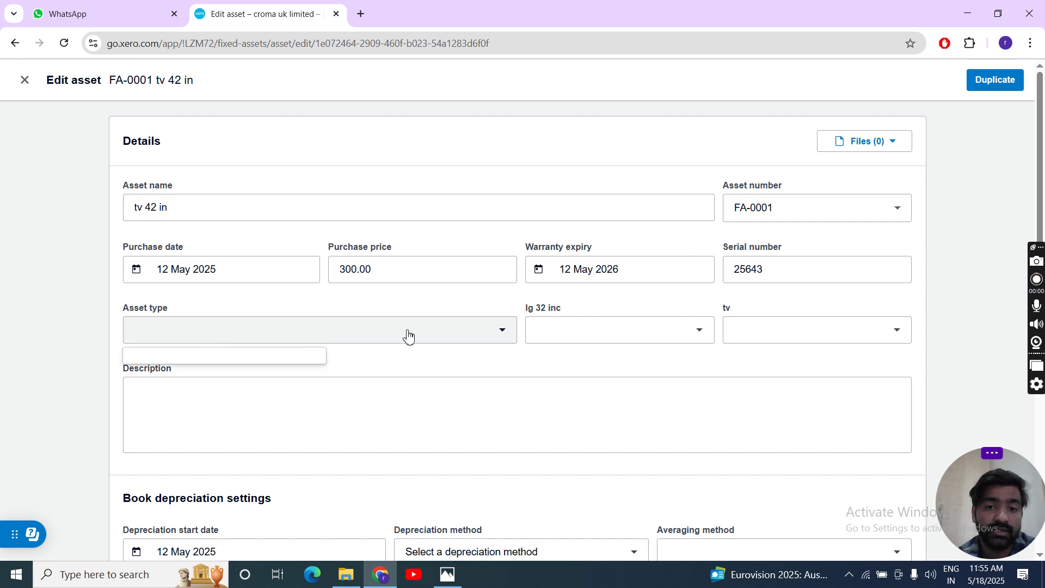
{"action": "left_click", "coordinate": [453, 332]}
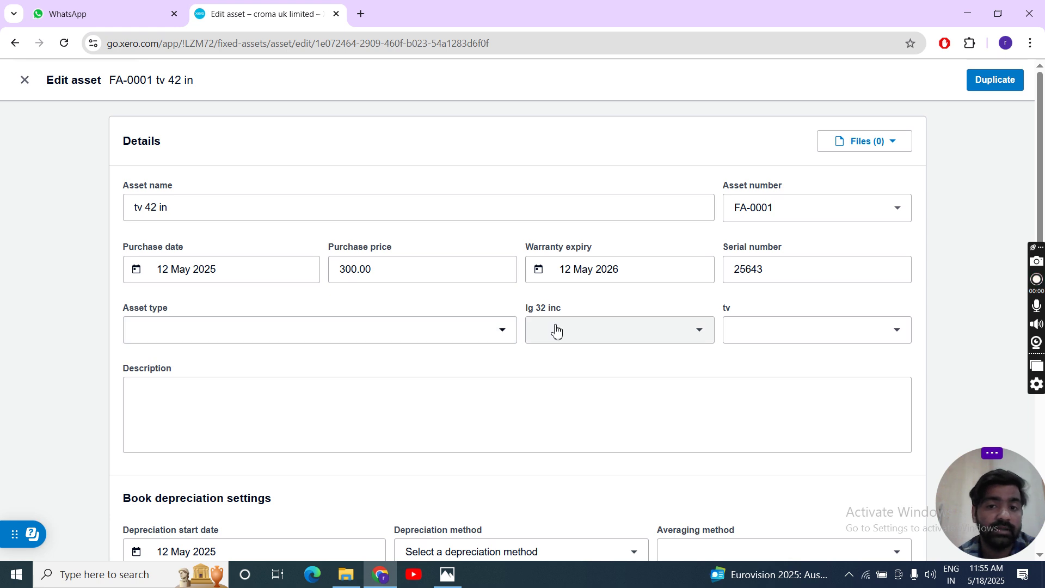
{"action": "left_click", "coordinate": [384, 330]}
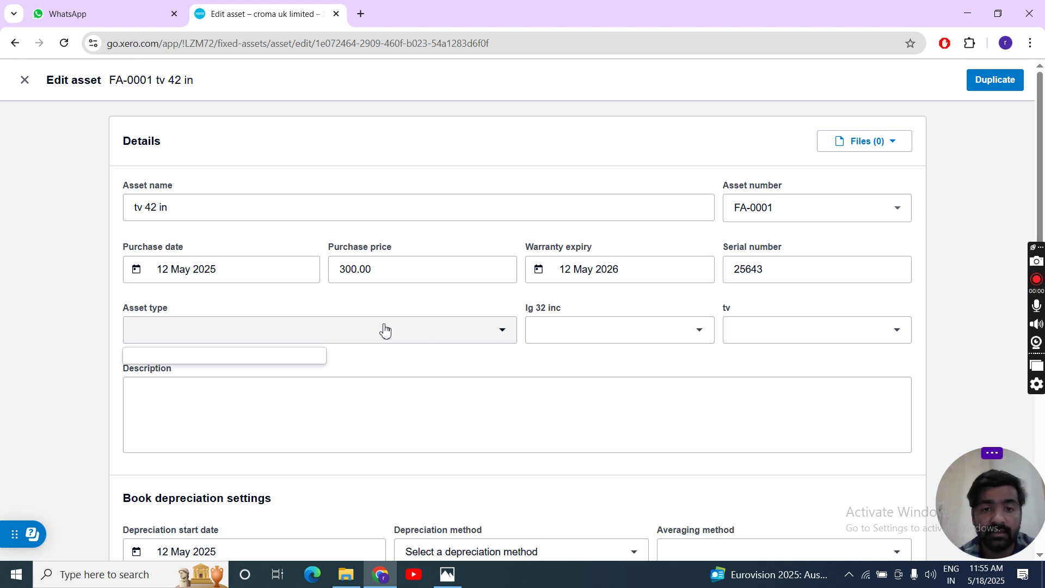
{"action": "left_click", "coordinate": [734, 332]}
{"action": "left_click", "coordinate": [348, 393]}
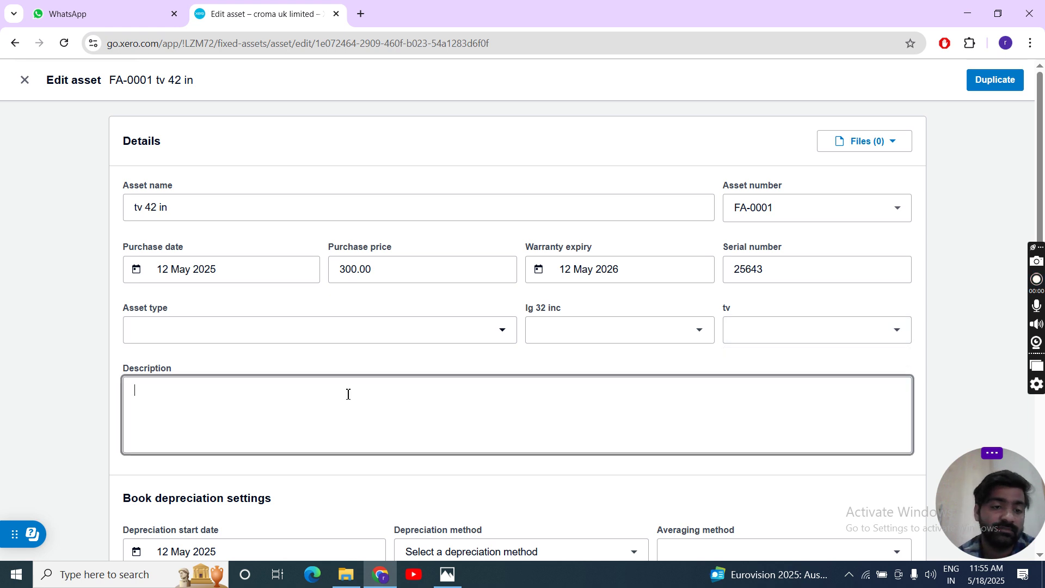
Step: Review the depreciation start date and method options, and set the averaging method to Actual days
{"action": "scroll", "coordinate": [348, 393], "scroll_direction": "down", "scroll_amount": 3}
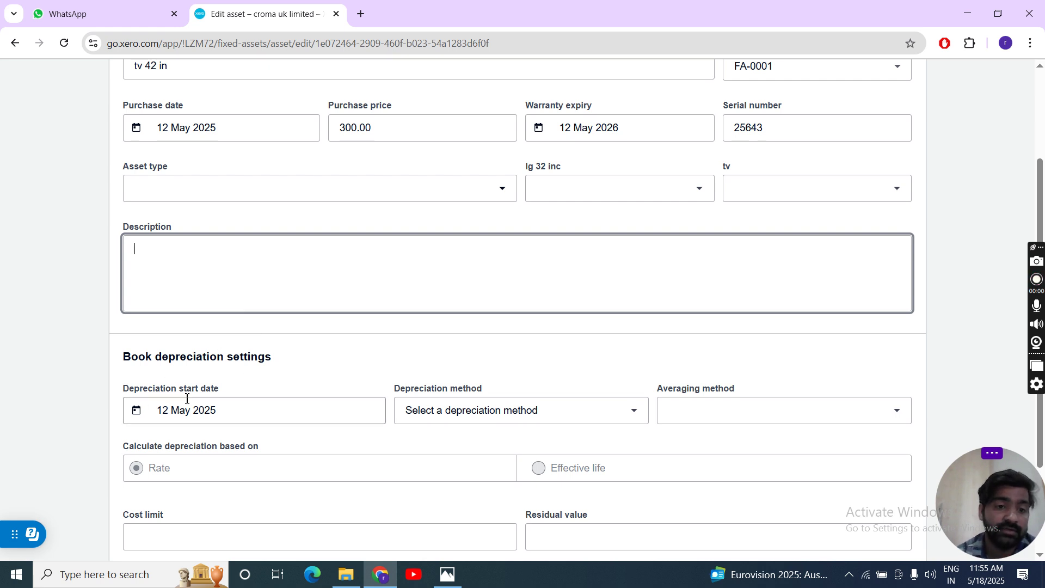
{"action": "left_click", "coordinate": [235, 411]}
{"action": "left_click", "coordinate": [235, 411]}
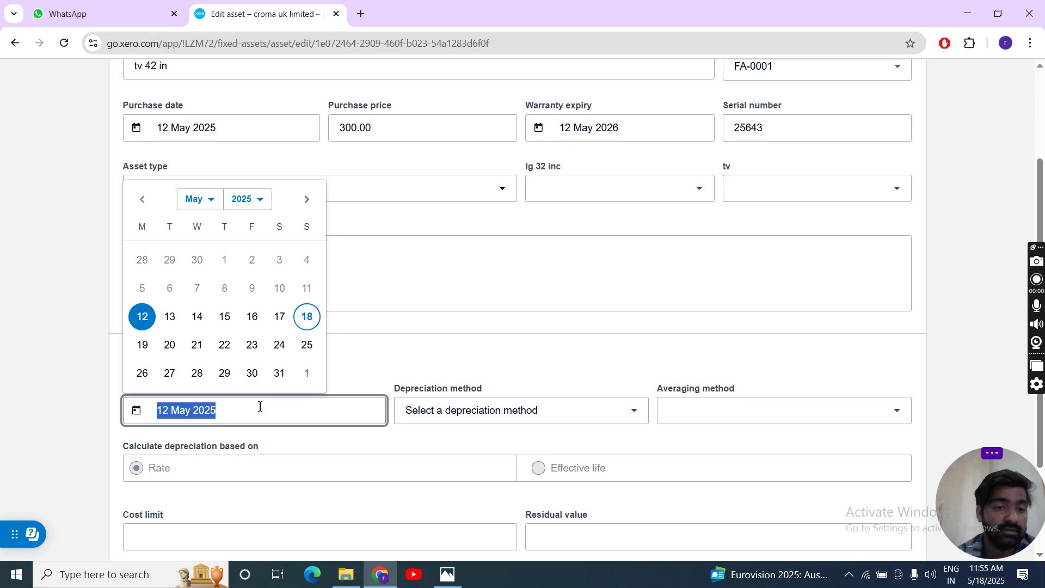
{"action": "left_click", "coordinate": [412, 419]}
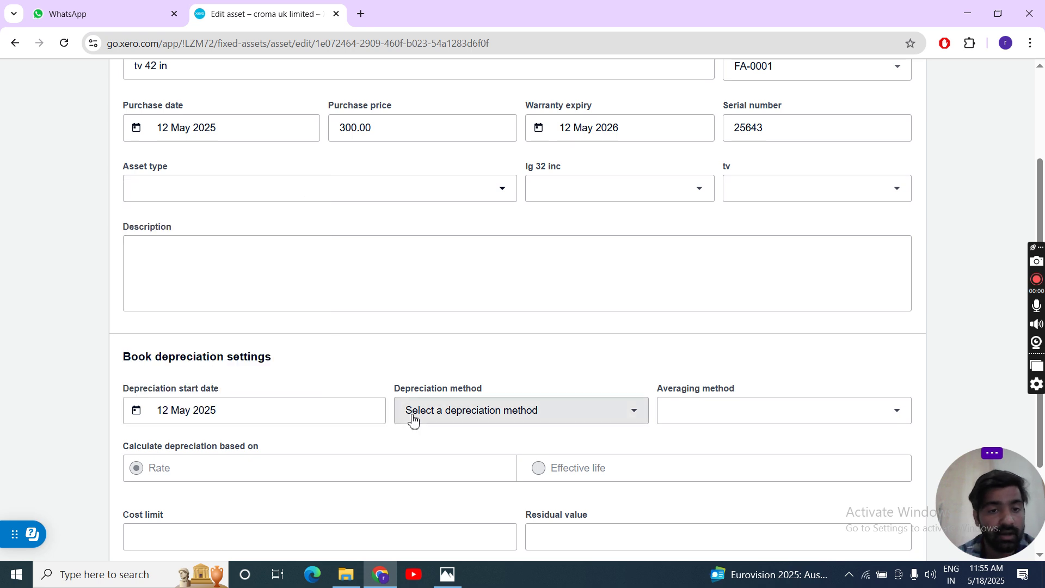
{"action": "scroll", "coordinate": [413, 419], "scroll_direction": "down", "scroll_amount": 2}
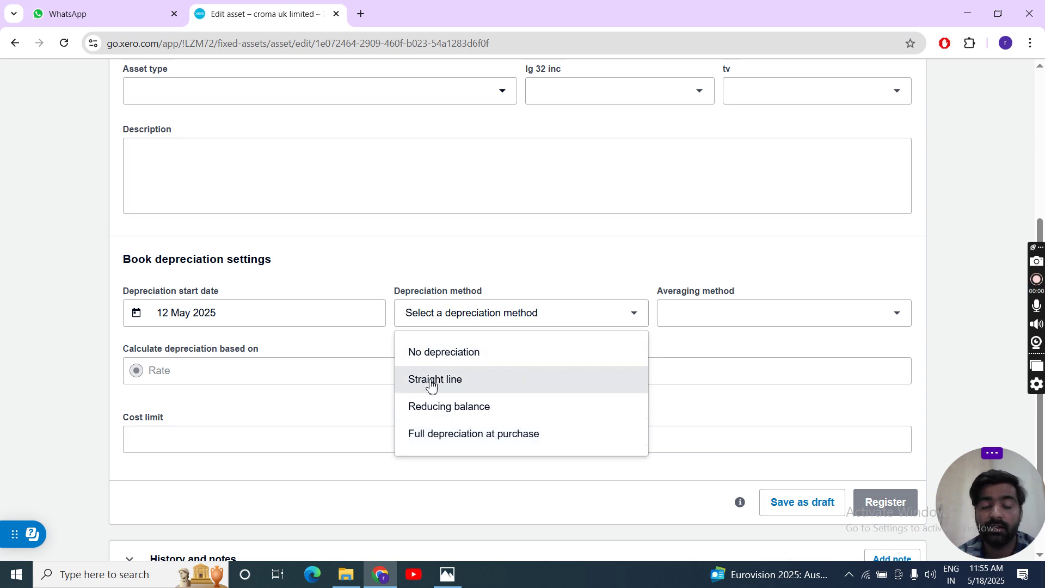
{"action": "left_click", "coordinate": [685, 311]}
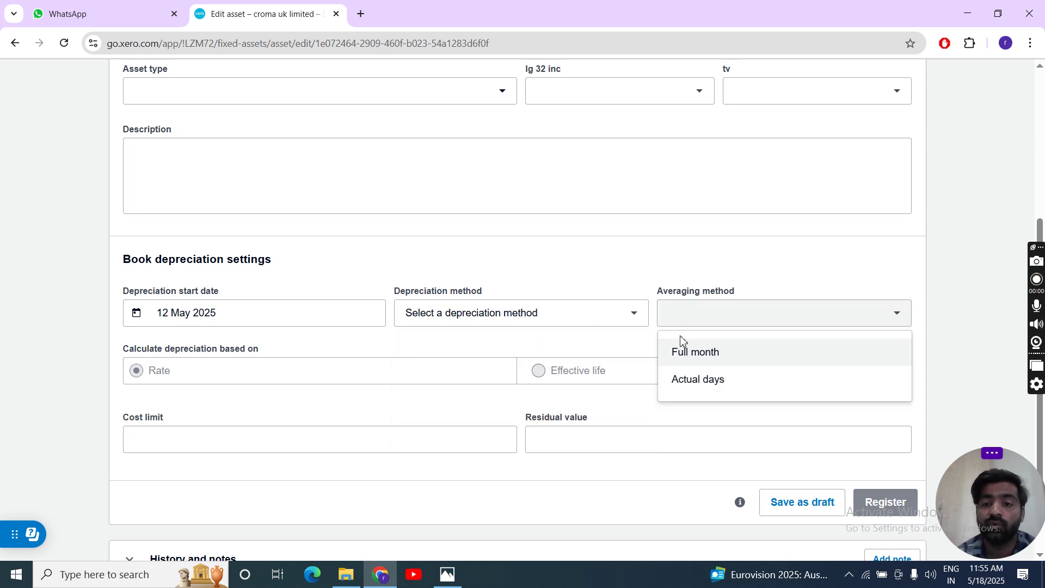
{"action": "left_click", "coordinate": [685, 380]}
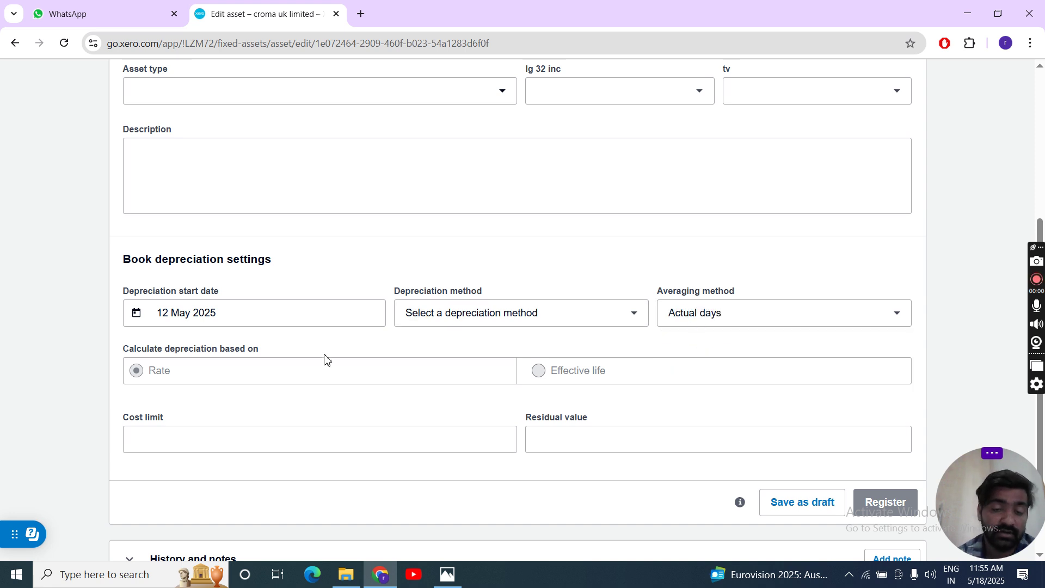
Step: Examine the asset's cost limit and purchase price fields, and close the asset without saving
{"action": "left_click", "coordinate": [139, 441]}
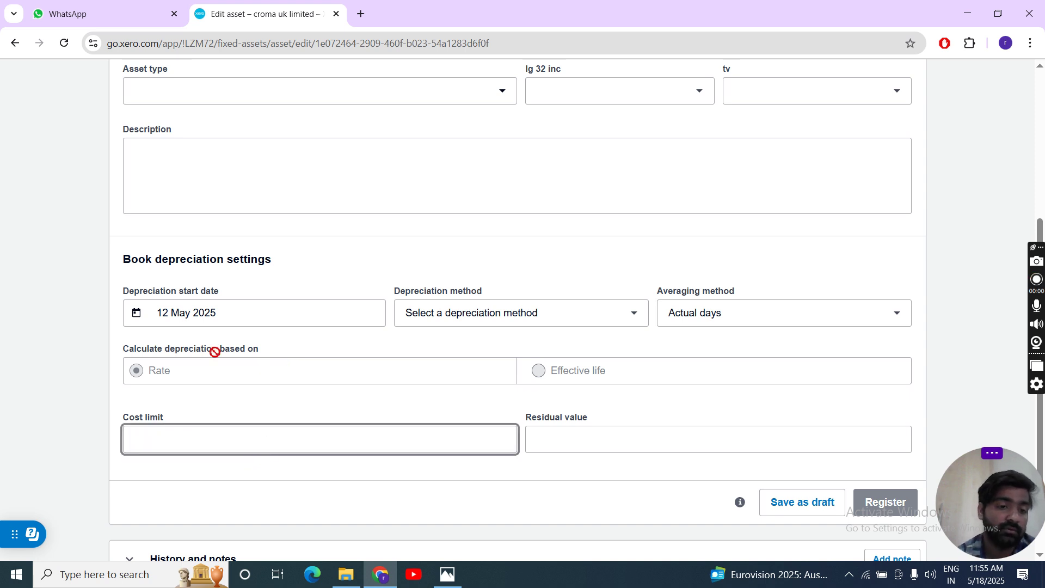
{"action": "scroll", "coordinate": [299, 228], "scroll_direction": "up", "scroll_amount": 3}
{"action": "left_click", "coordinate": [361, 190]}
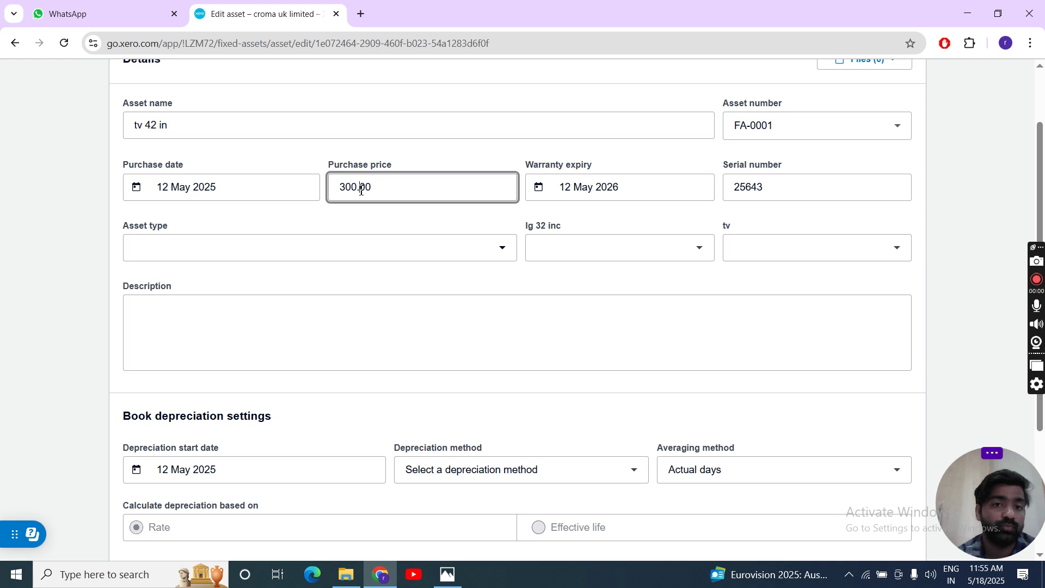
{"action": "scroll", "coordinate": [359, 193], "scroll_direction": "down", "scroll_amount": 4}
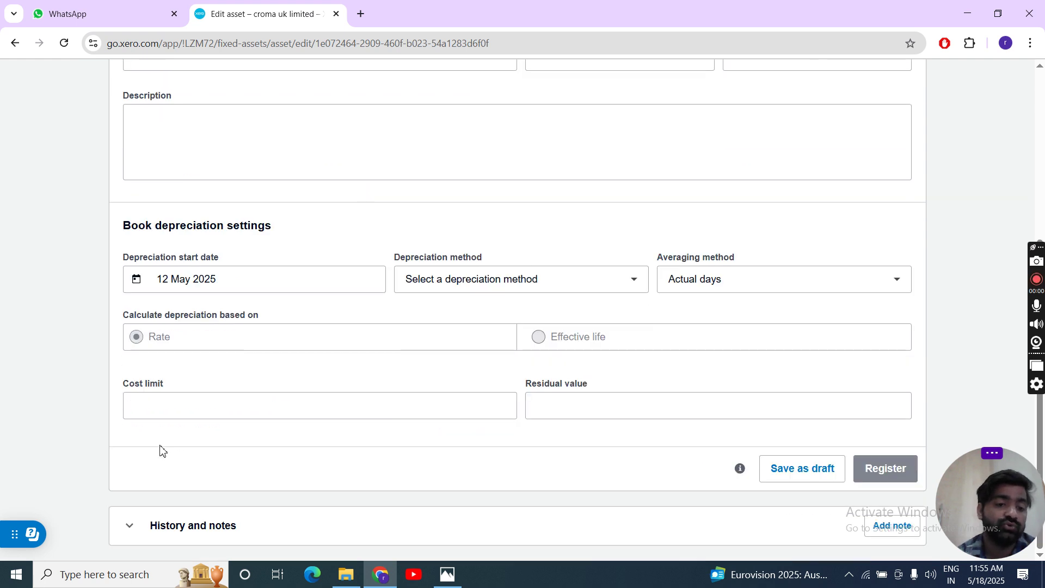
{"action": "left_click", "coordinate": [154, 400]}
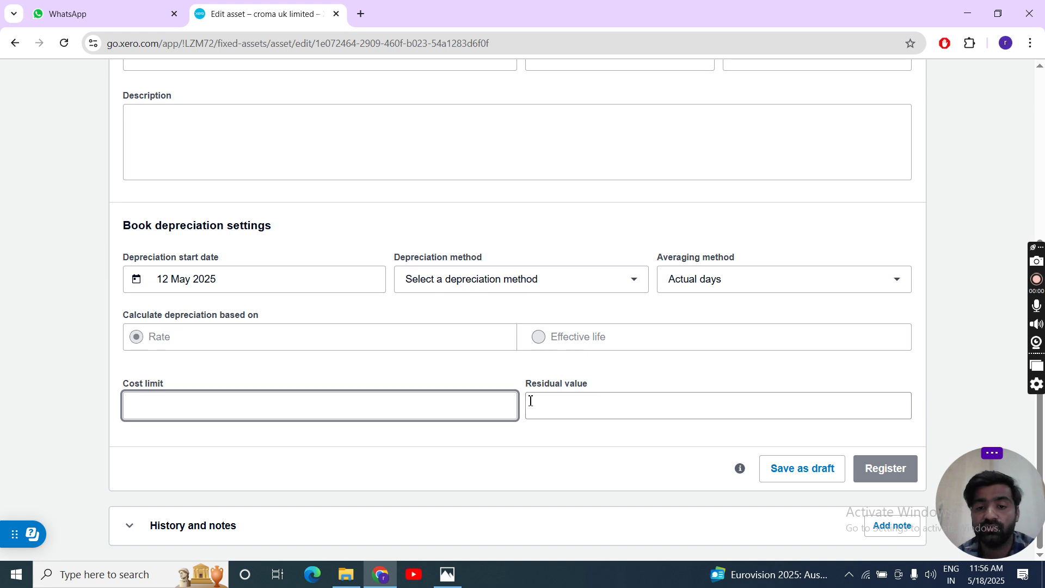
{"action": "left_click", "coordinate": [493, 380]}
{"action": "scroll", "coordinate": [493, 380], "scroll_direction": "up", "scroll_amount": 1}
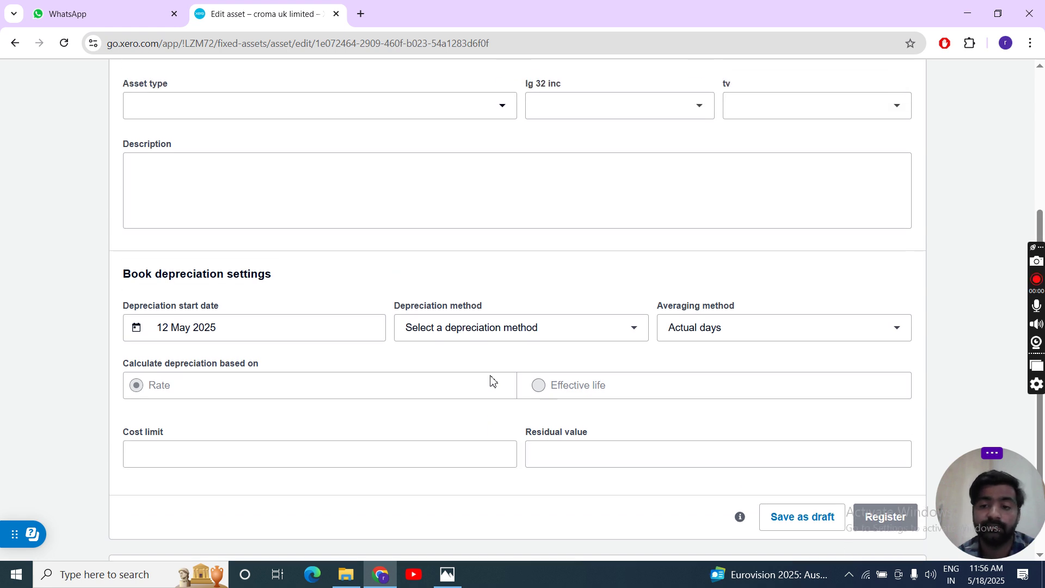
{"action": "scroll", "coordinate": [491, 376], "scroll_direction": "up", "scroll_amount": 4}
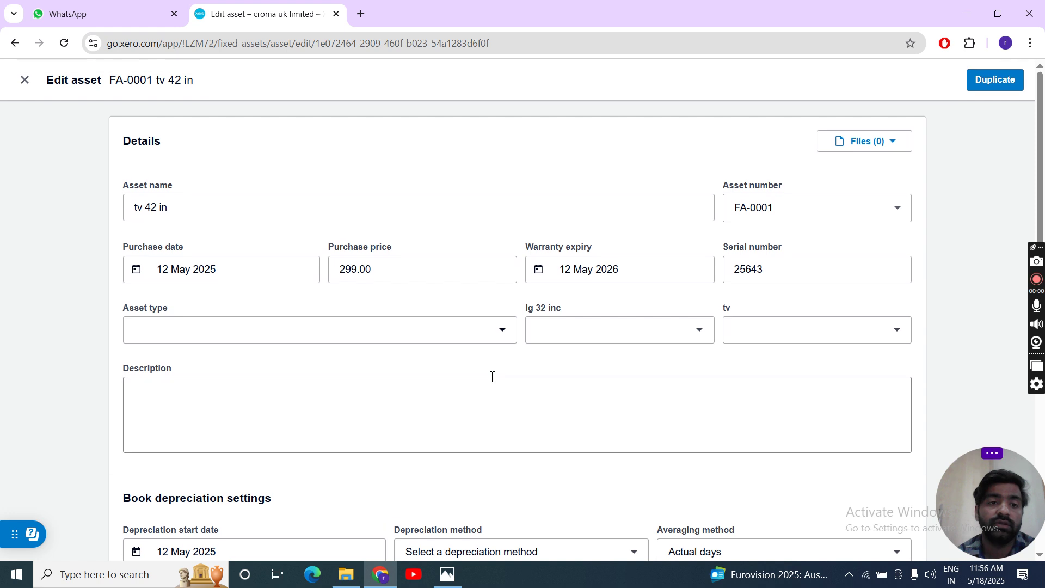
{"action": "left_click", "coordinate": [24, 81]}
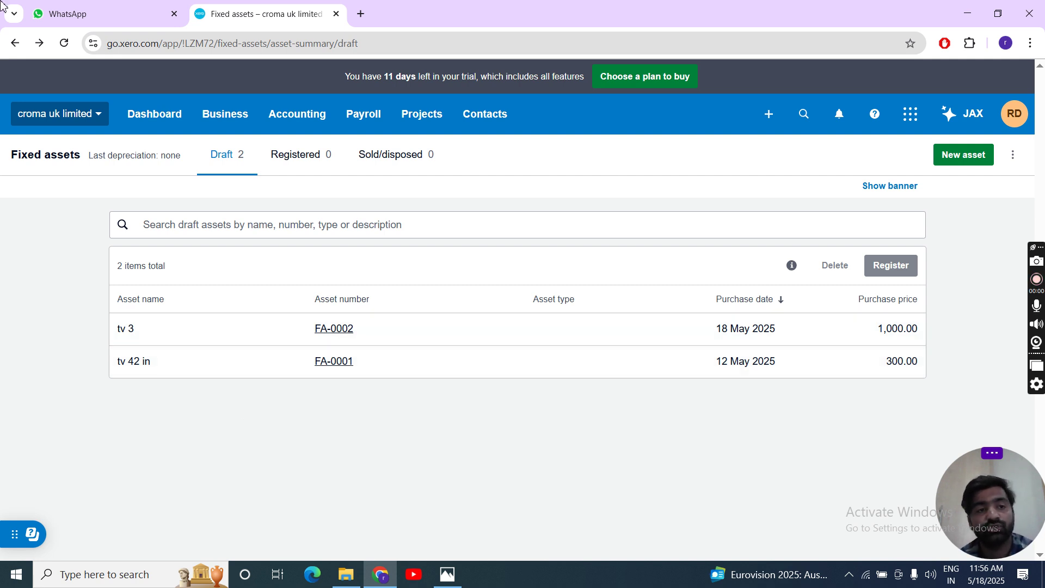
Step: Open the Financial settings and review the VAT options, keeping Accrual Scheme with a Monthly VAT period
{"action": "left_click", "coordinate": [15, 43]}
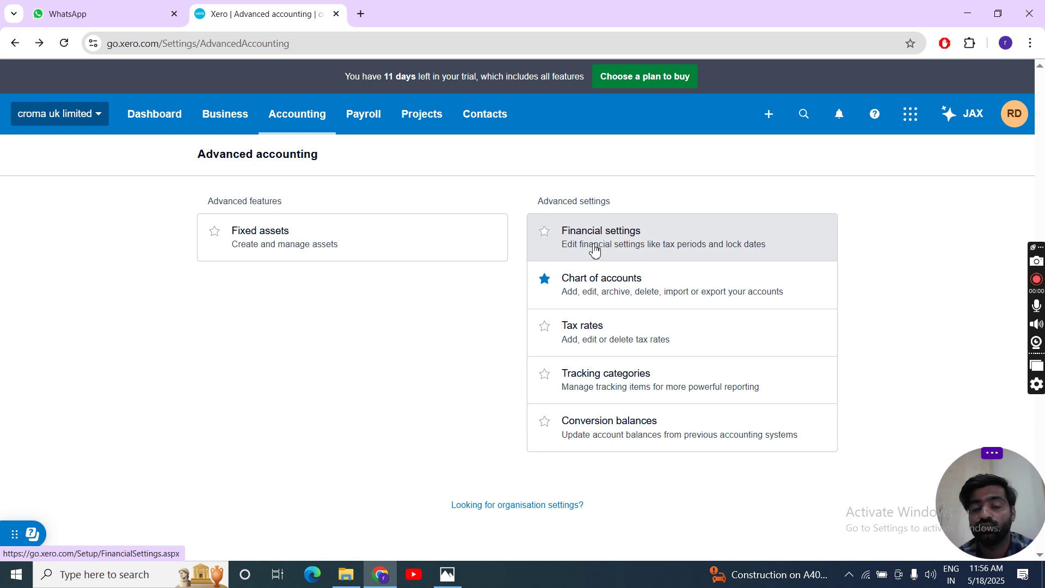
{"action": "left_click", "coordinate": [620, 245]}
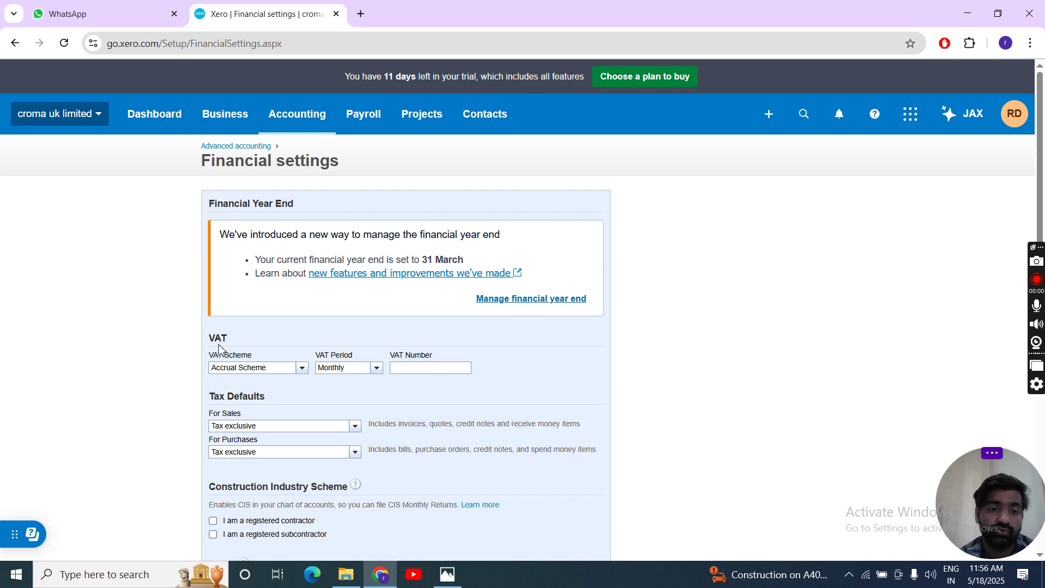
{"action": "left_click", "coordinate": [302, 368]}
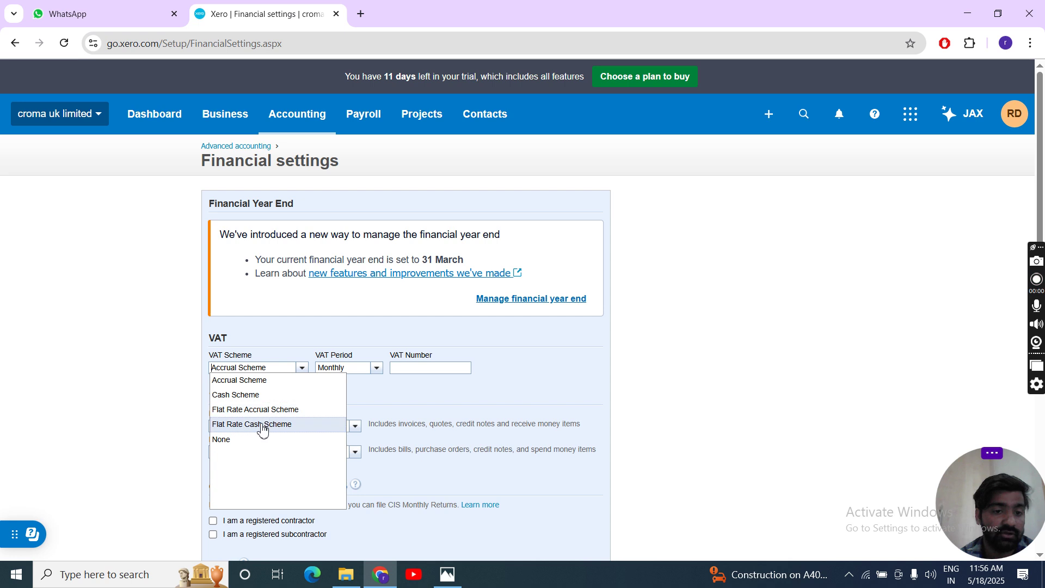
{"action": "left_click", "coordinate": [240, 381]}
{"action": "left_click", "coordinate": [376, 369]}
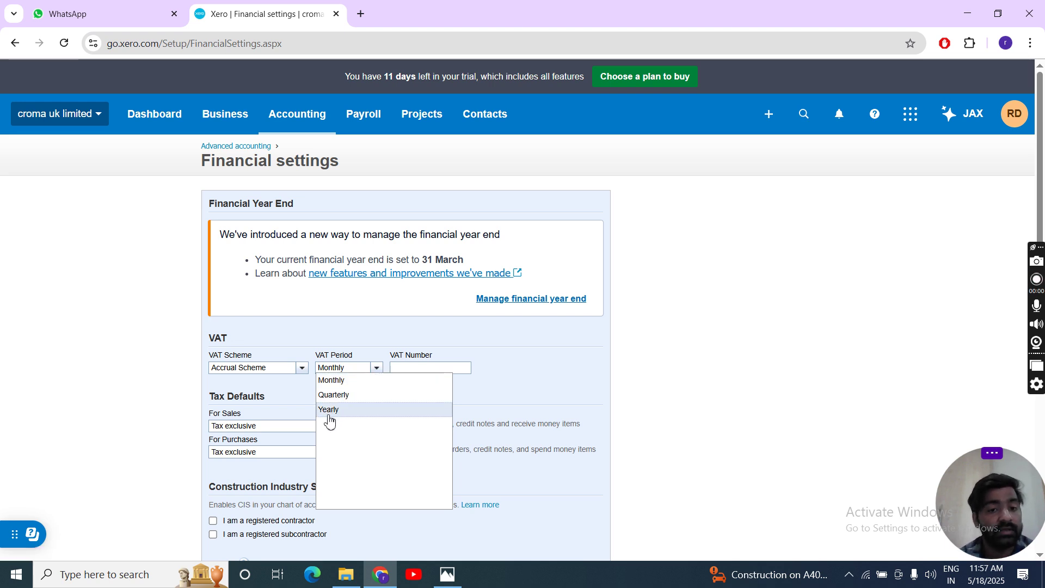
{"action": "left_click", "coordinate": [377, 379]}
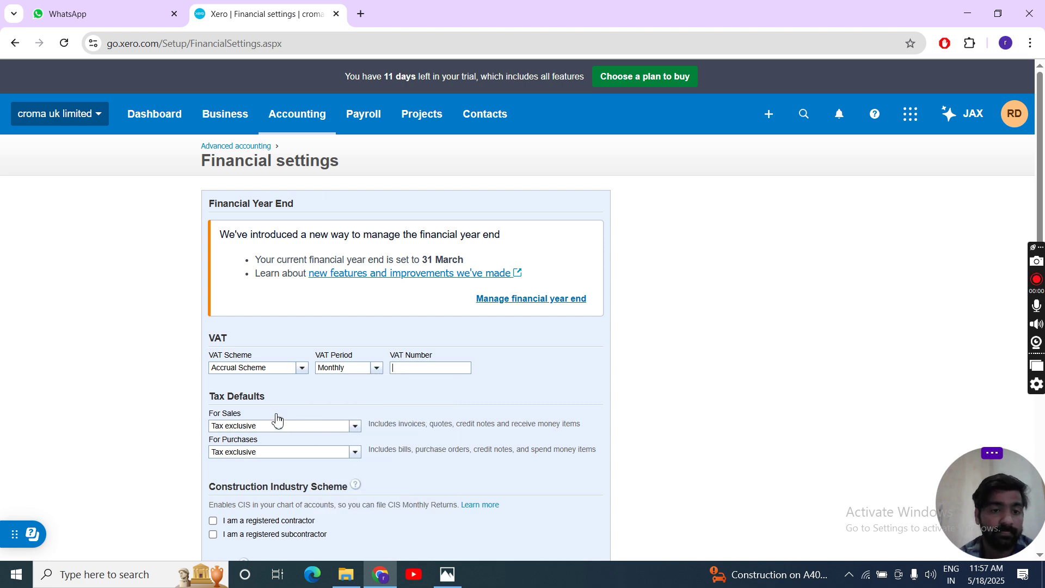
Step: Review the tax default options for sales, trying No tax and setting it back to Tax exclusive
{"action": "scroll", "coordinate": [277, 419], "scroll_direction": "down", "scroll_amount": 2}
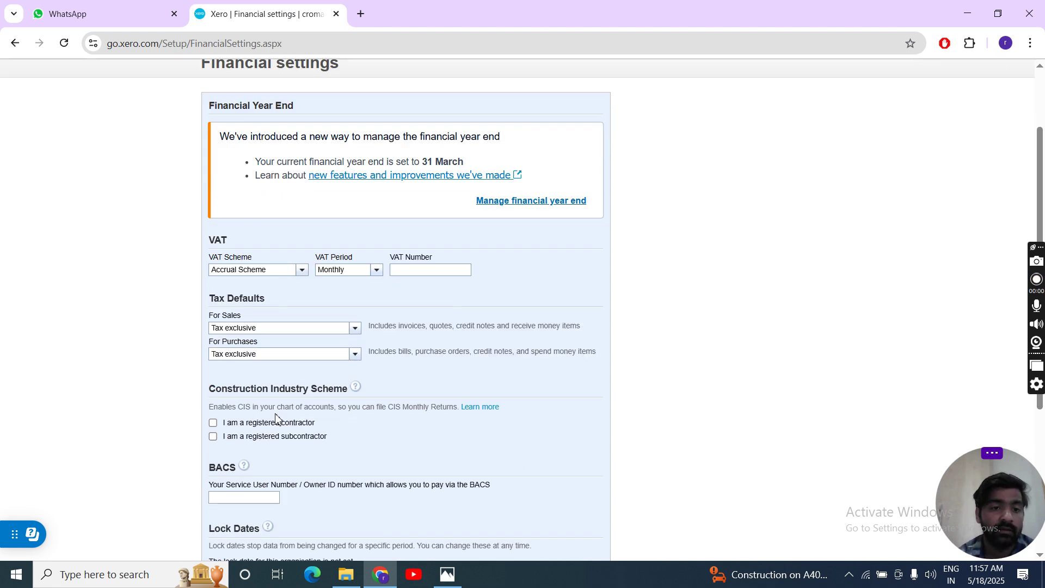
{"action": "left_click", "coordinate": [355, 328]}
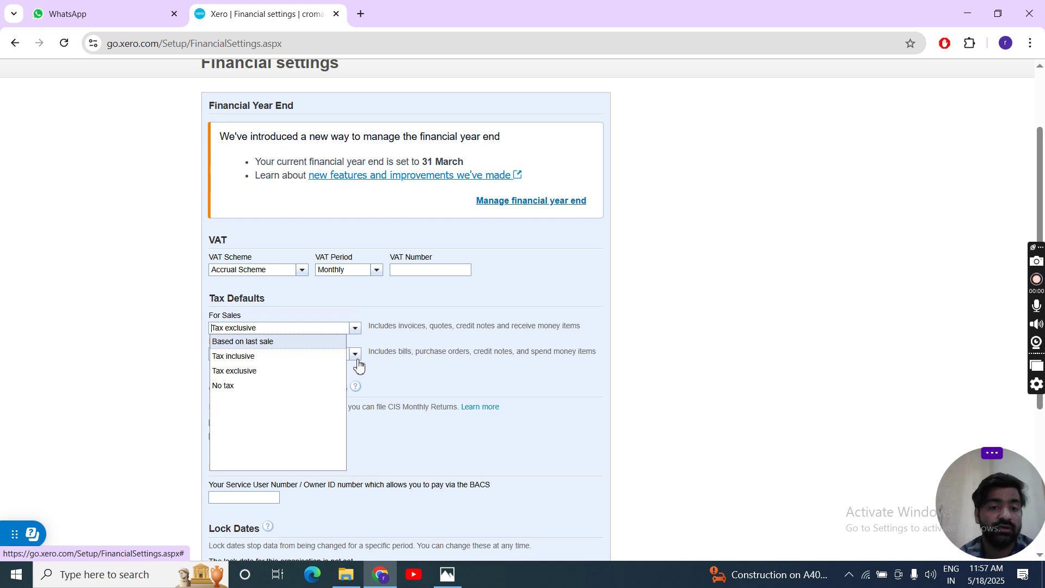
{"action": "left_click", "coordinate": [229, 391]}
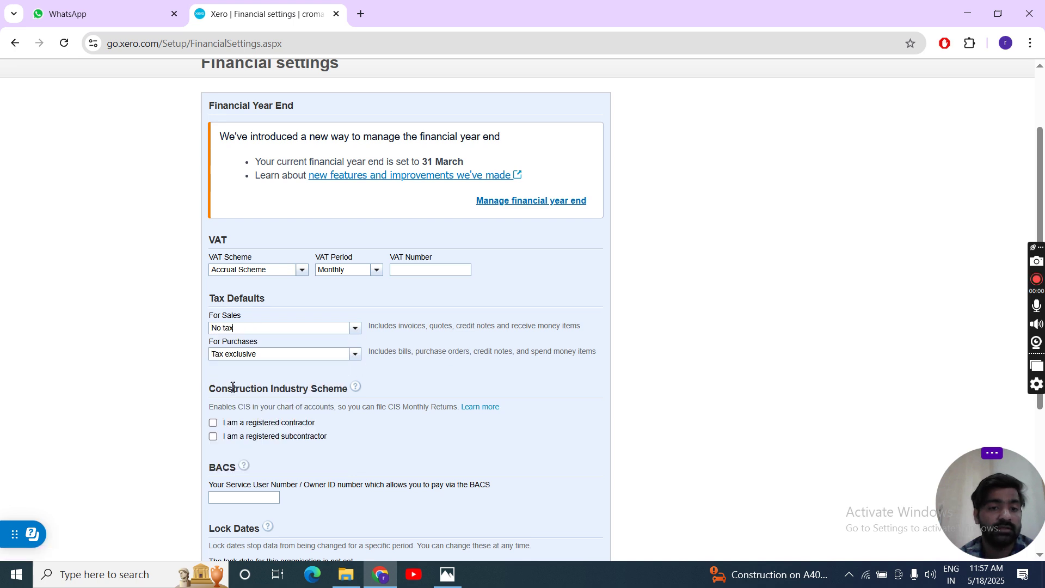
{"action": "left_click", "coordinate": [355, 329]}
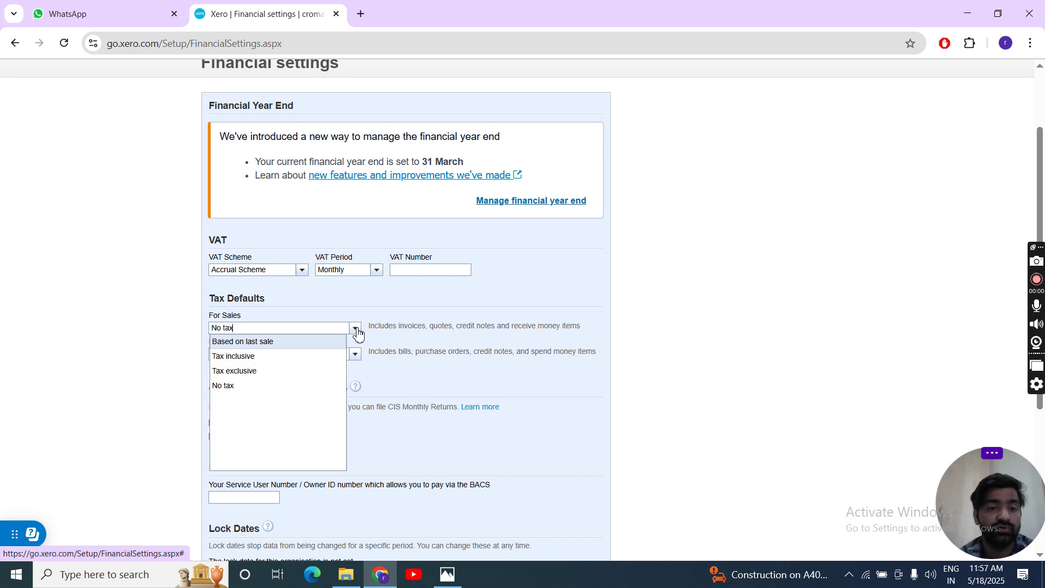
{"action": "left_click", "coordinate": [246, 371]}
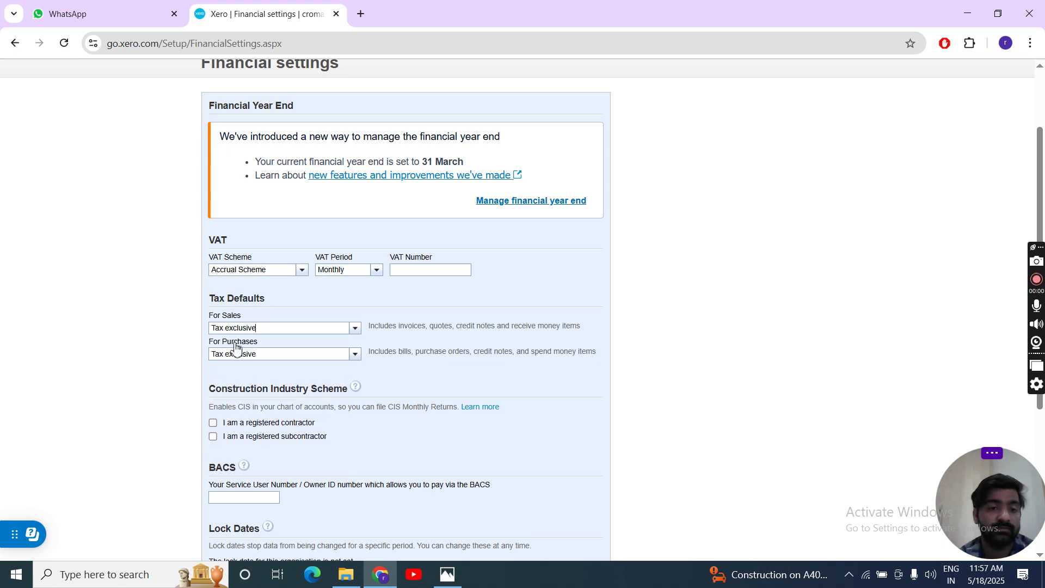
{"action": "left_click", "coordinate": [361, 327]}
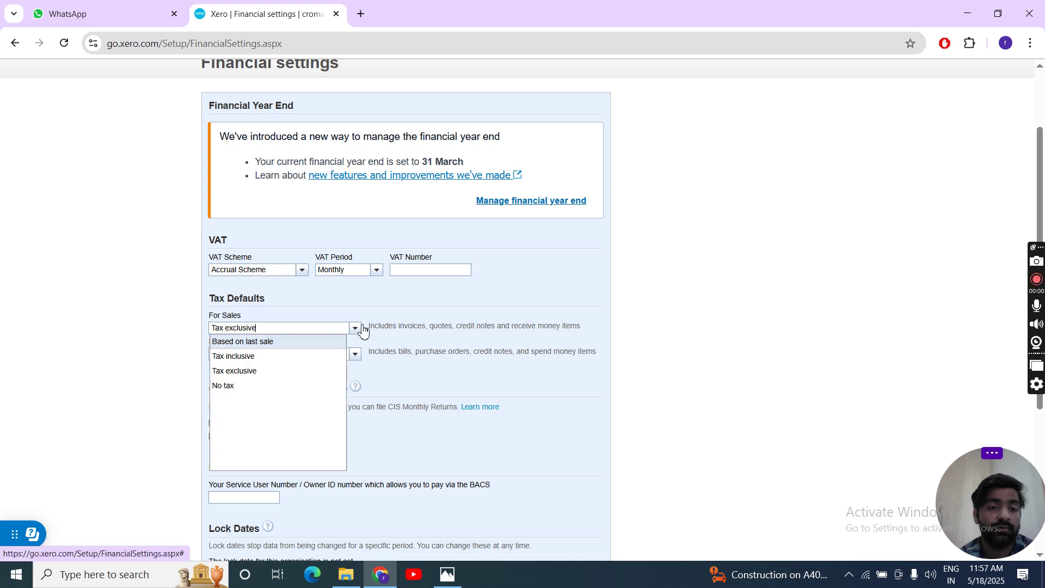
{"action": "left_click", "coordinate": [264, 370]}
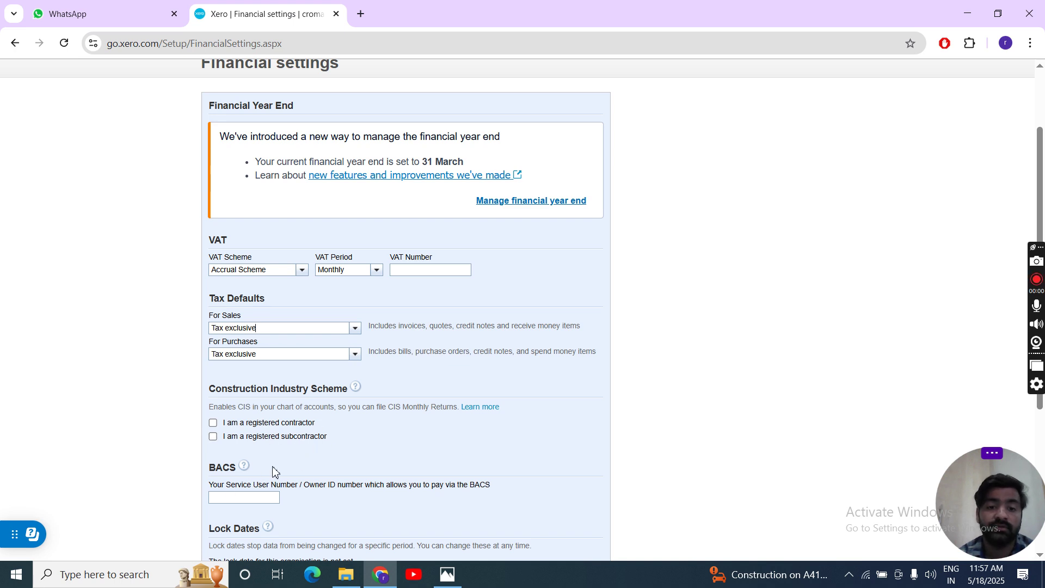
Step: Review the Construction Industry Scheme, BACS, lock dates and time zone sections, and save the financial settings
{"action": "scroll", "coordinate": [230, 494], "scroll_direction": "down", "scroll_amount": 2}
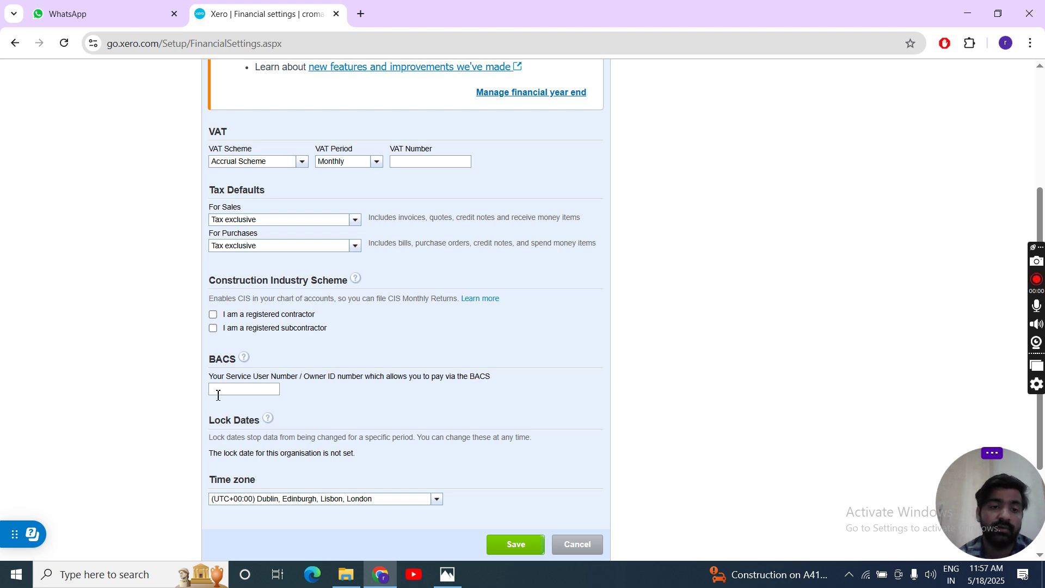
{"action": "scroll", "coordinate": [307, 501], "scroll_direction": "down", "scroll_amount": 3}
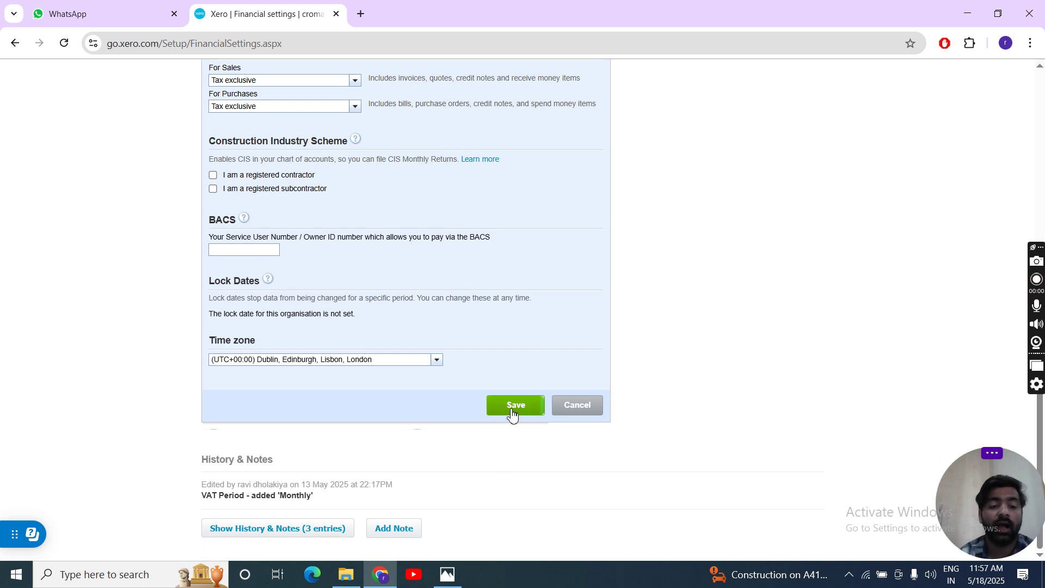
{"action": "scroll", "coordinate": [474, 322], "scroll_direction": "up", "scroll_amount": 5}
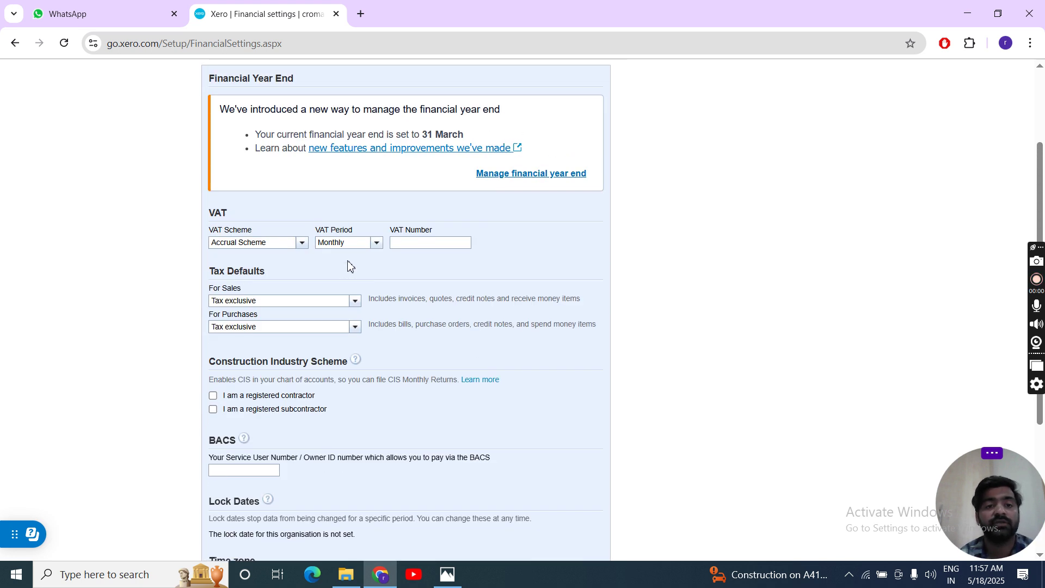
{"action": "scroll", "coordinate": [459, 370], "scroll_direction": "down", "scroll_amount": 3}
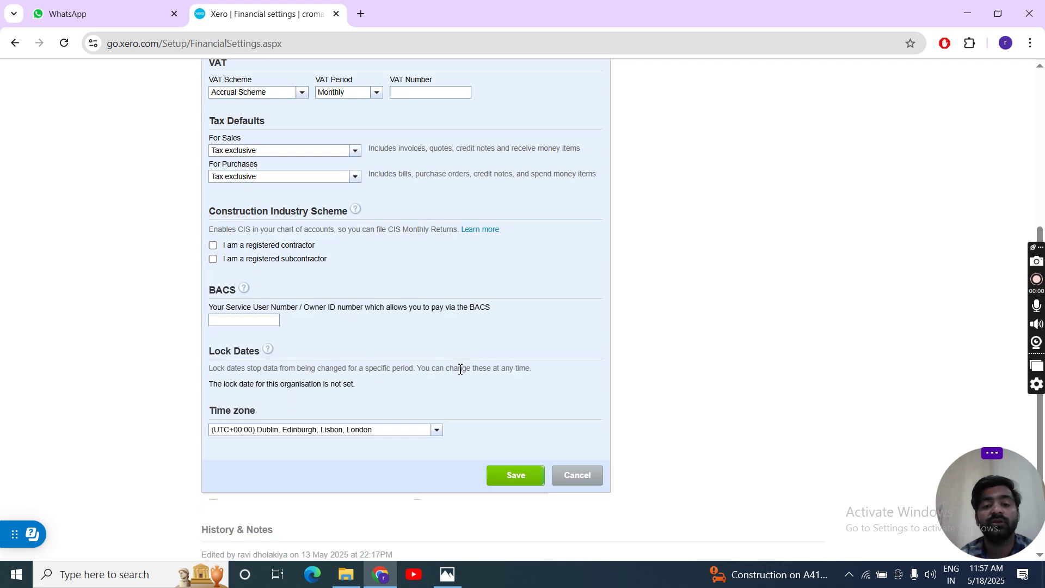
{"action": "left_click", "coordinate": [513, 479]}
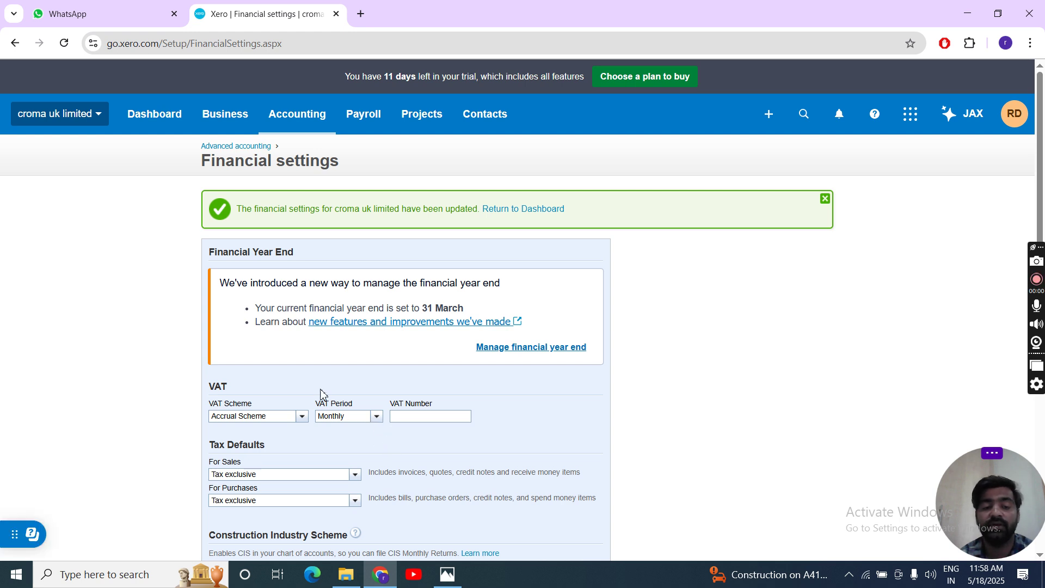
Step: Return to Advanced accounting, open the tax rates and review the list of existing rates
{"action": "left_click", "coordinate": [180, 130]}
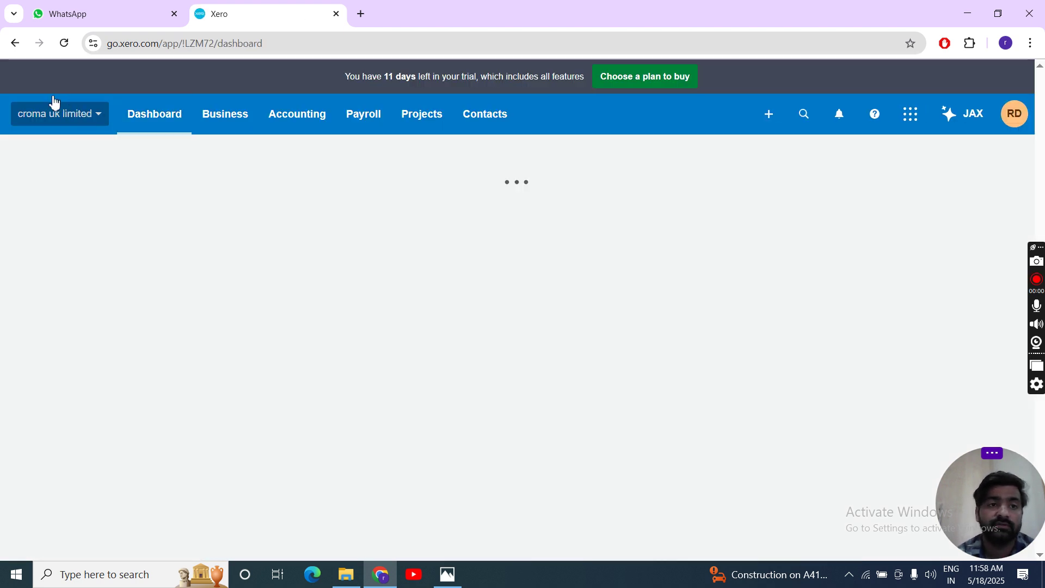
{"action": "left_click", "coordinate": [13, 49]}
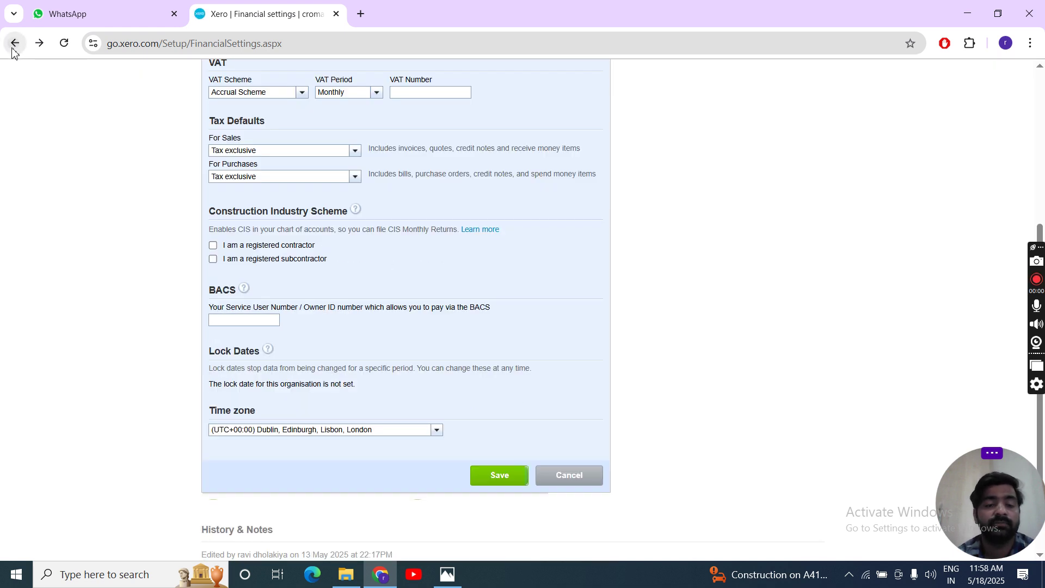
{"action": "left_click", "coordinate": [13, 50]}
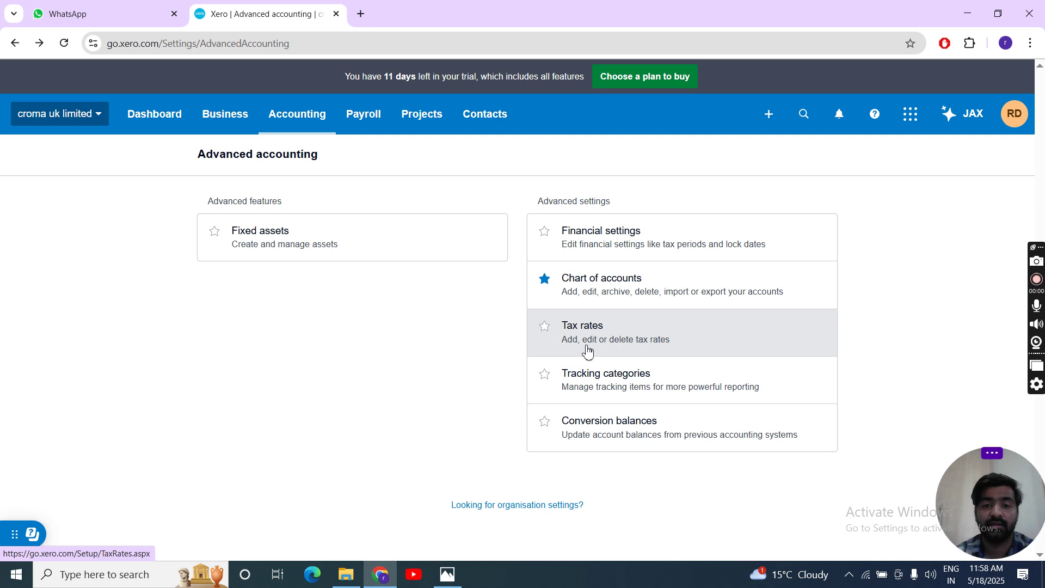
{"action": "left_click", "coordinate": [618, 348]}
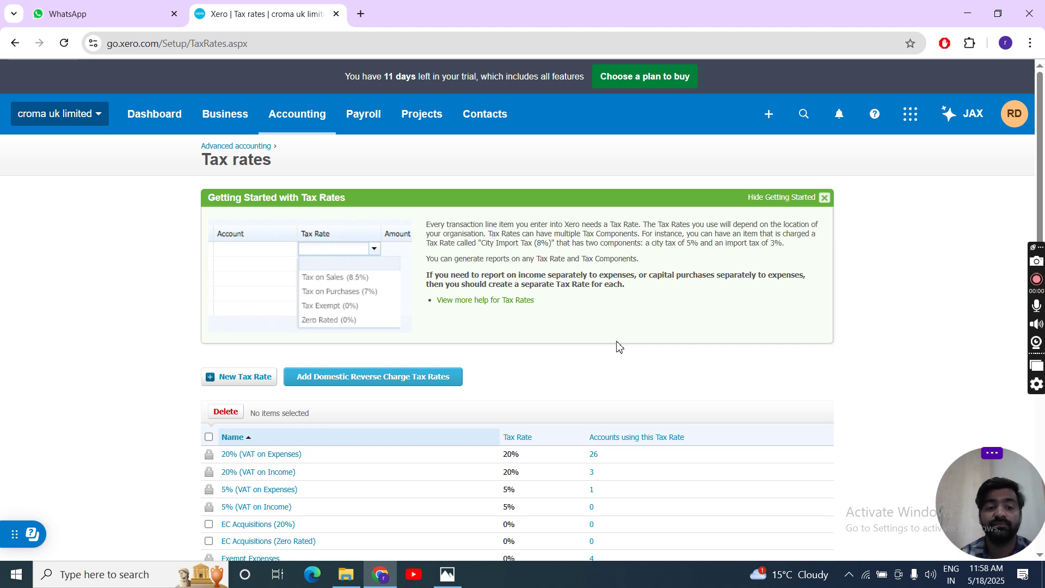
{"action": "scroll", "coordinate": [619, 347], "scroll_direction": "down", "scroll_amount": 2}
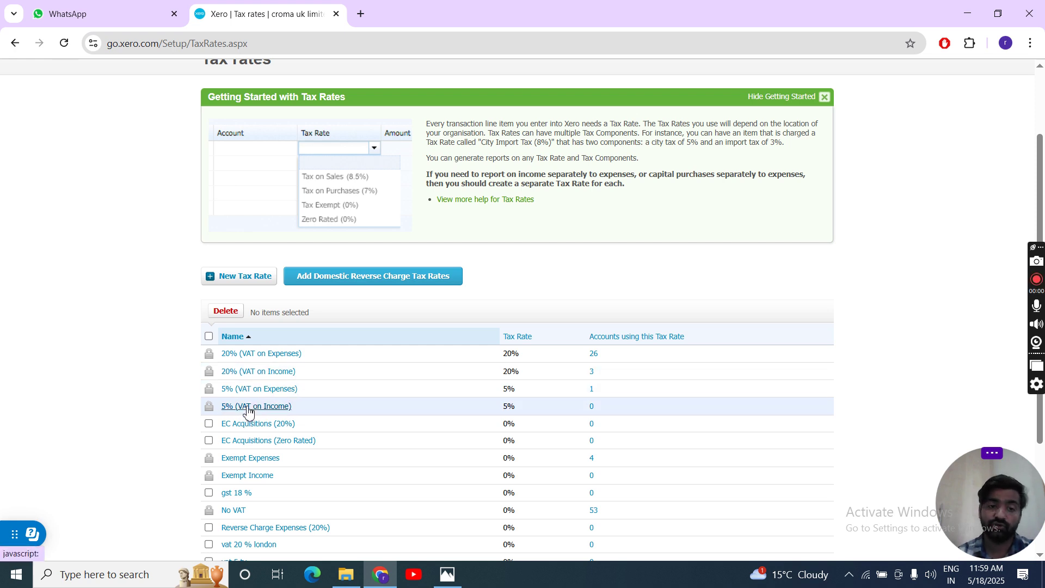
{"action": "scroll", "coordinate": [248, 412], "scroll_direction": "down", "scroll_amount": 2}
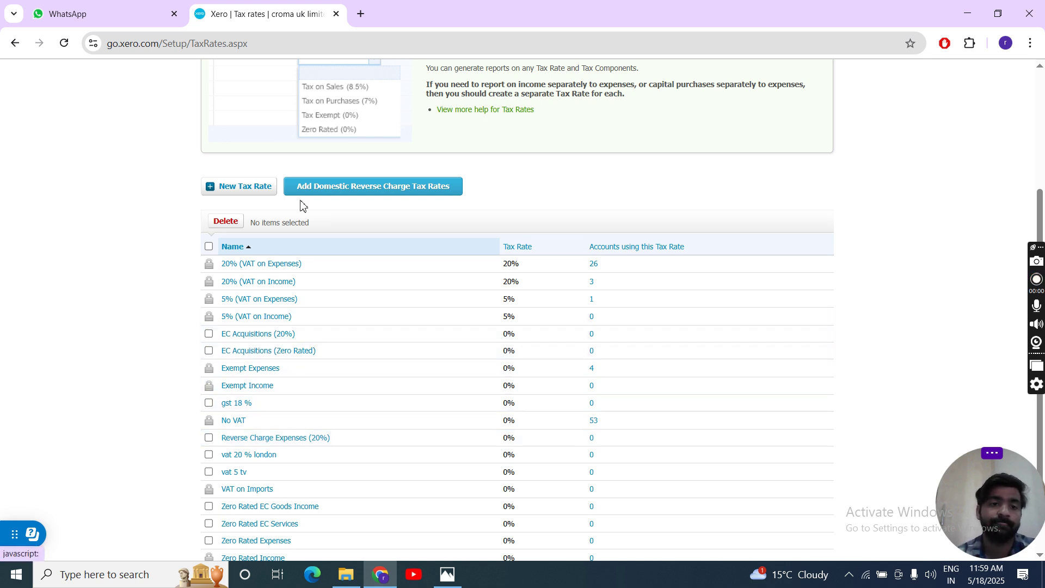
Step: Add a new tax rate named "vat 20% tv input" with tax type Purchases, save it and check the rate list
{"action": "scroll", "coordinate": [264, 251], "scroll_direction": "up", "scroll_amount": 1}
{"action": "scroll", "coordinate": [265, 251], "scroll_direction": "up", "scroll_amount": 1}
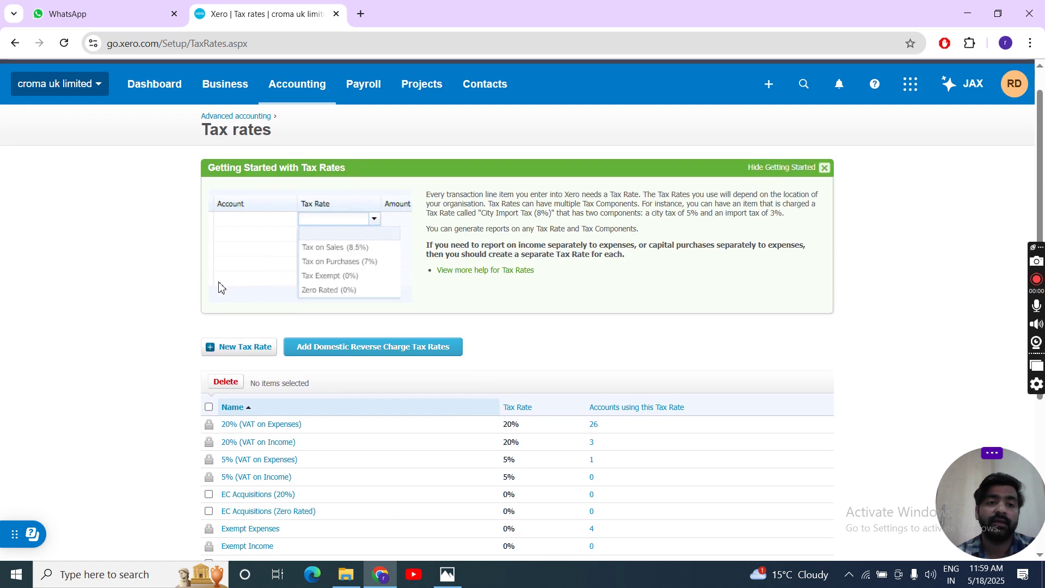
{"action": "left_click", "coordinate": [250, 348]}
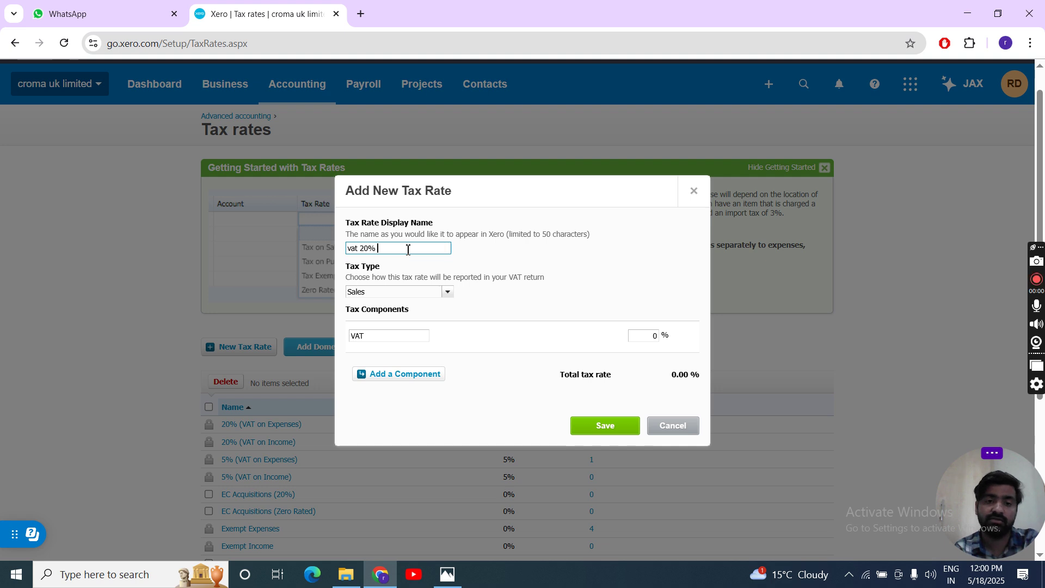
{"action": "type", "text": "tv input"}
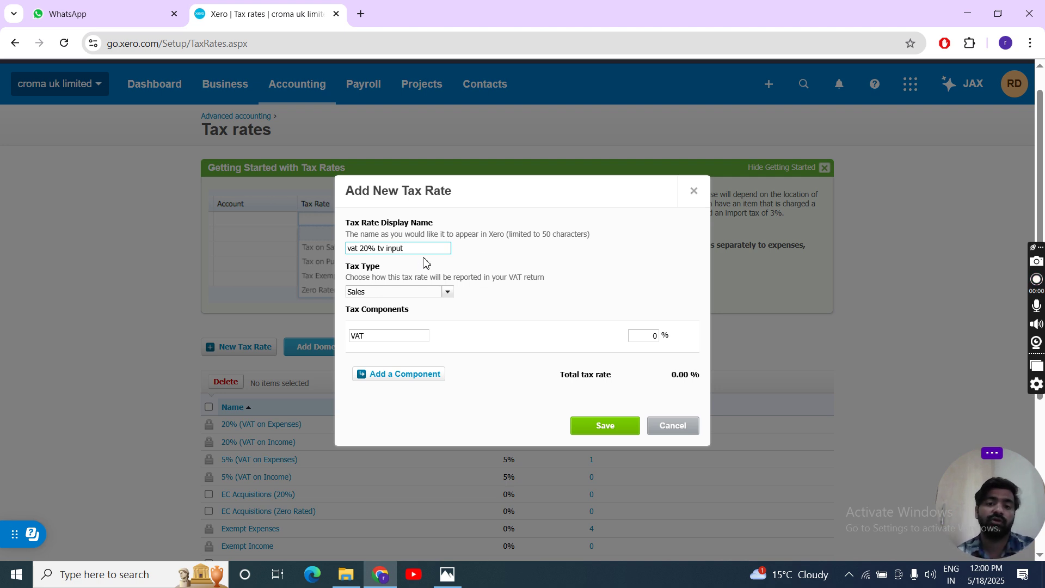
{"action": "left_click", "coordinate": [447, 292]}
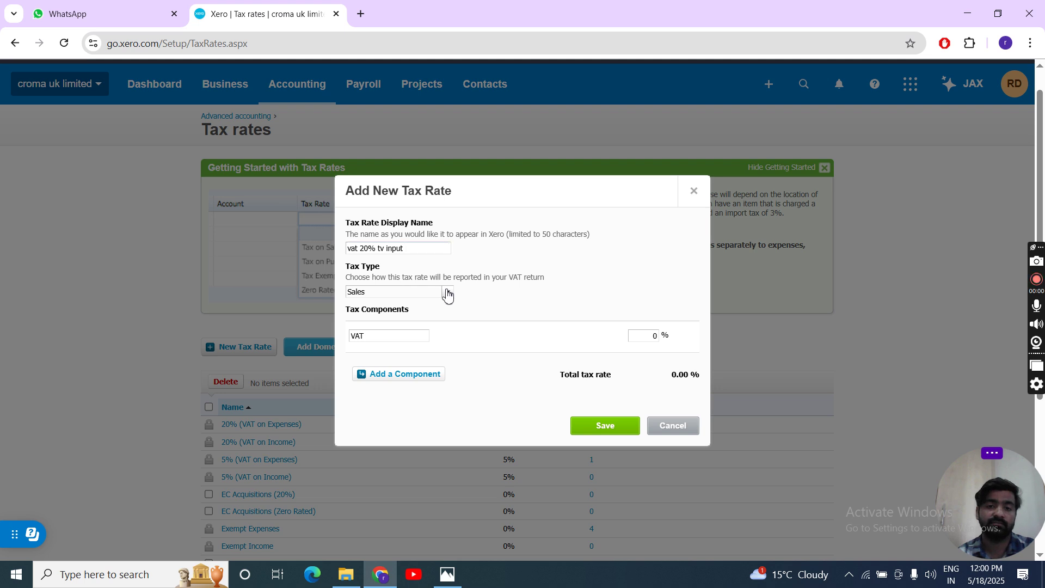
{"action": "left_click", "coordinate": [388, 324]}
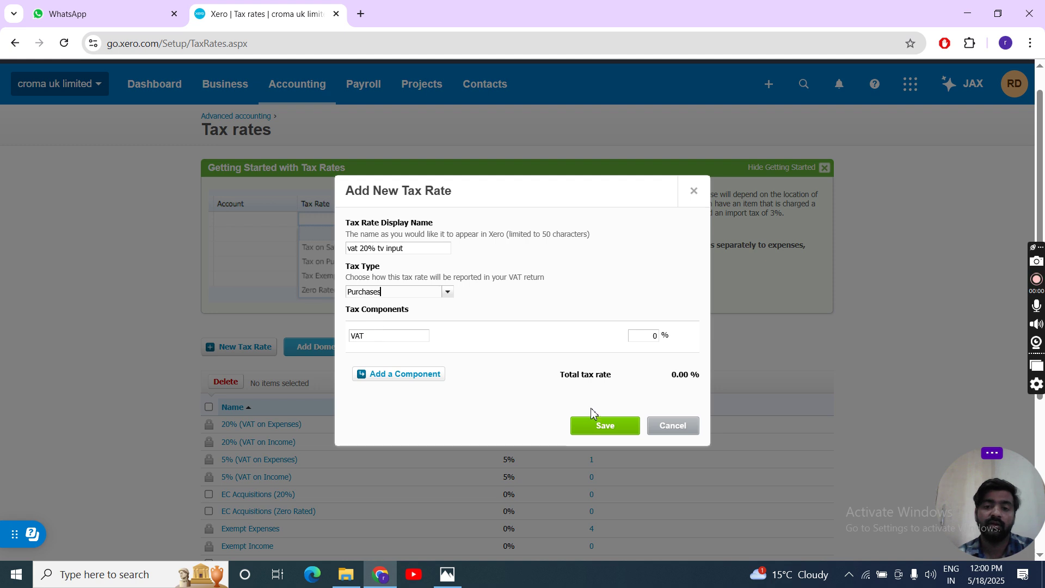
{"action": "left_click", "coordinate": [616, 429]}
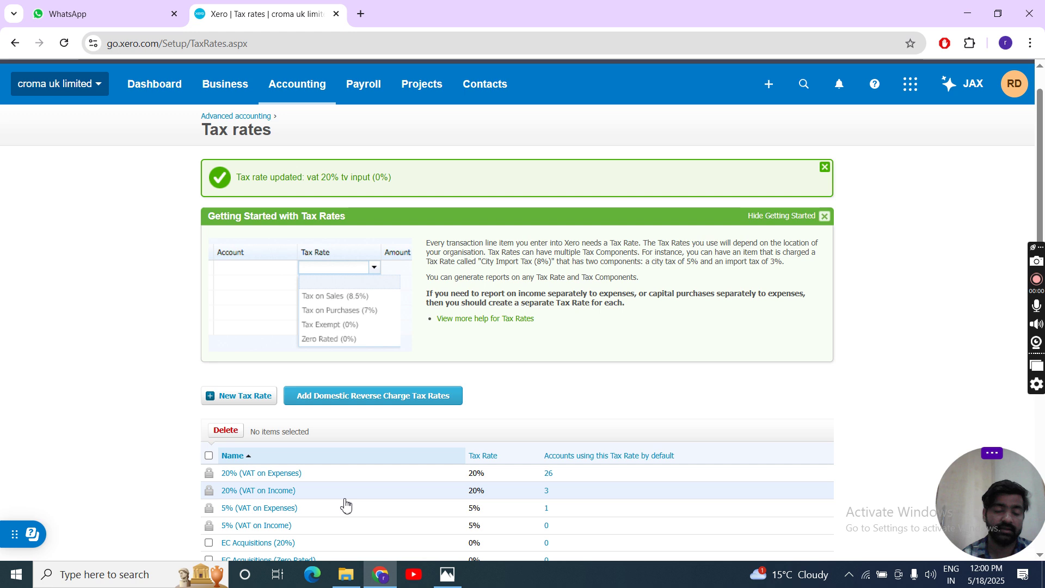
{"action": "scroll", "coordinate": [345, 506], "scroll_direction": "down", "scroll_amount": 4}
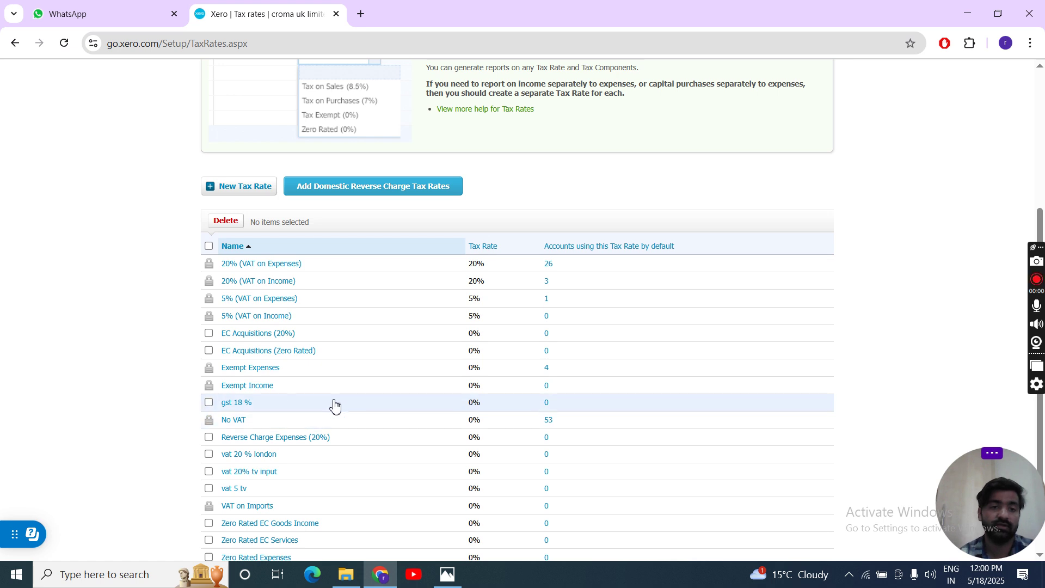
{"action": "scroll", "coordinate": [335, 404], "scroll_direction": "up", "scroll_amount": 3}
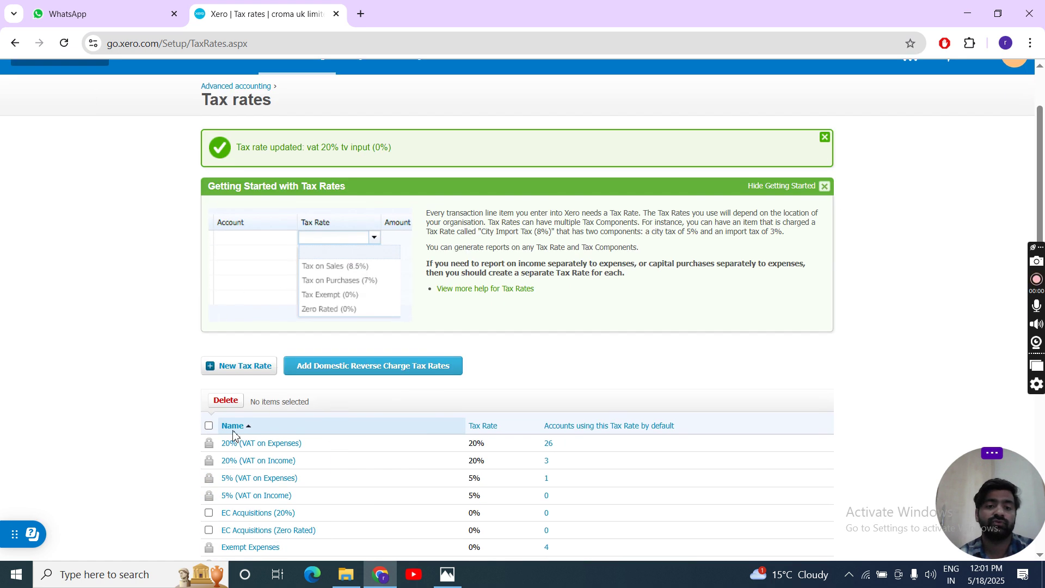
Step: Open the tracking categories from Advanced accounting and try to add a new tracking category
{"action": "left_click", "coordinate": [14, 44]}
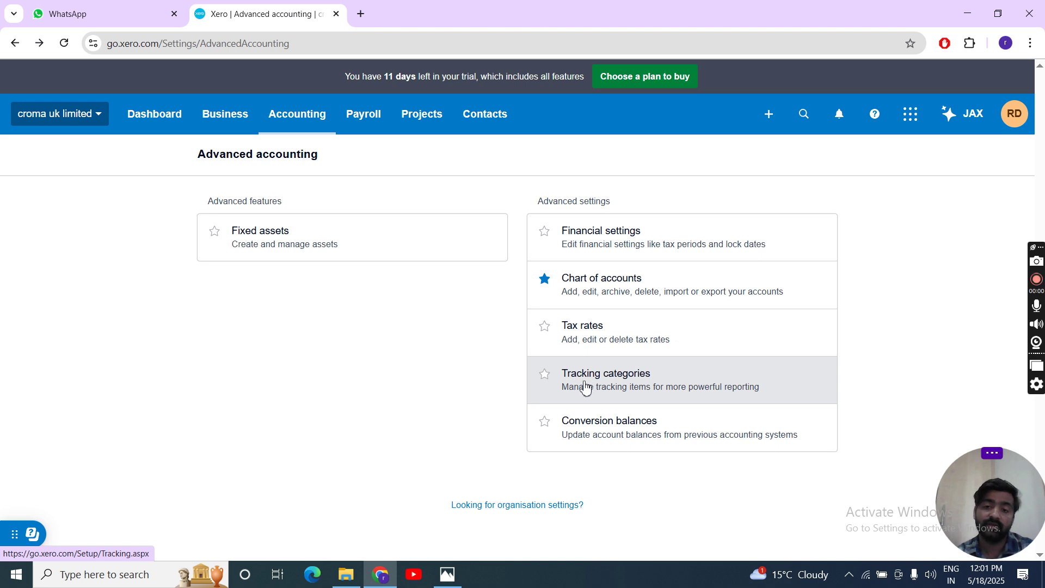
{"action": "left_click", "coordinate": [613, 387]}
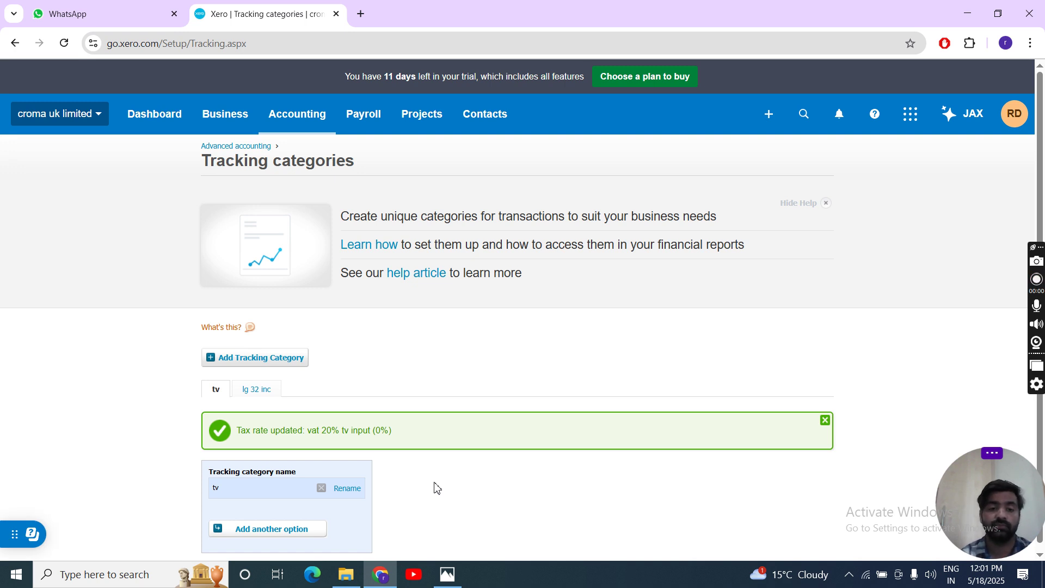
{"action": "scroll", "coordinate": [434, 488], "scroll_direction": "down", "scroll_amount": 1}
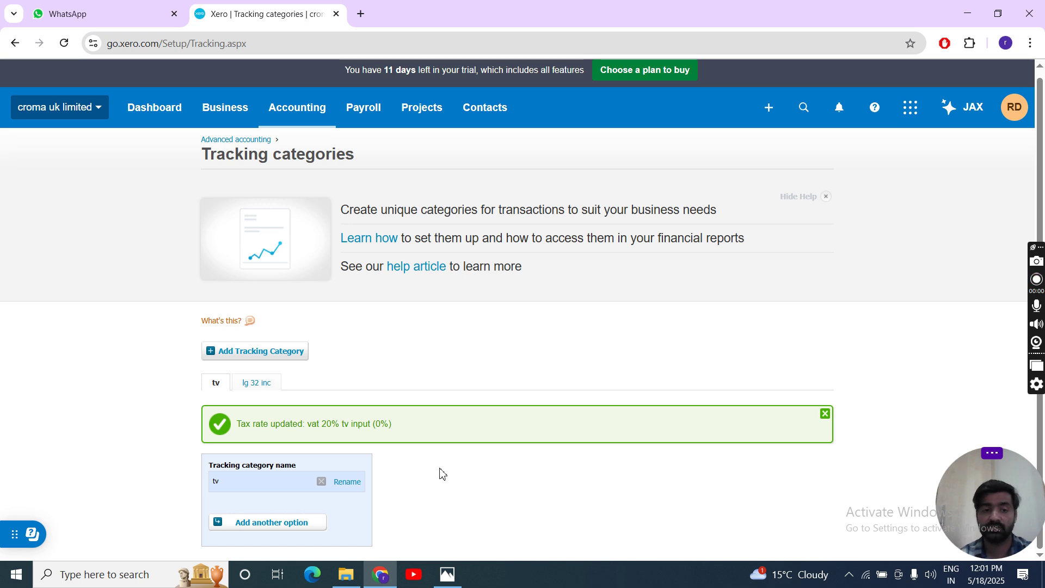
{"action": "left_click", "coordinate": [235, 364]}
{"action": "left_click", "coordinate": [586, 358]}
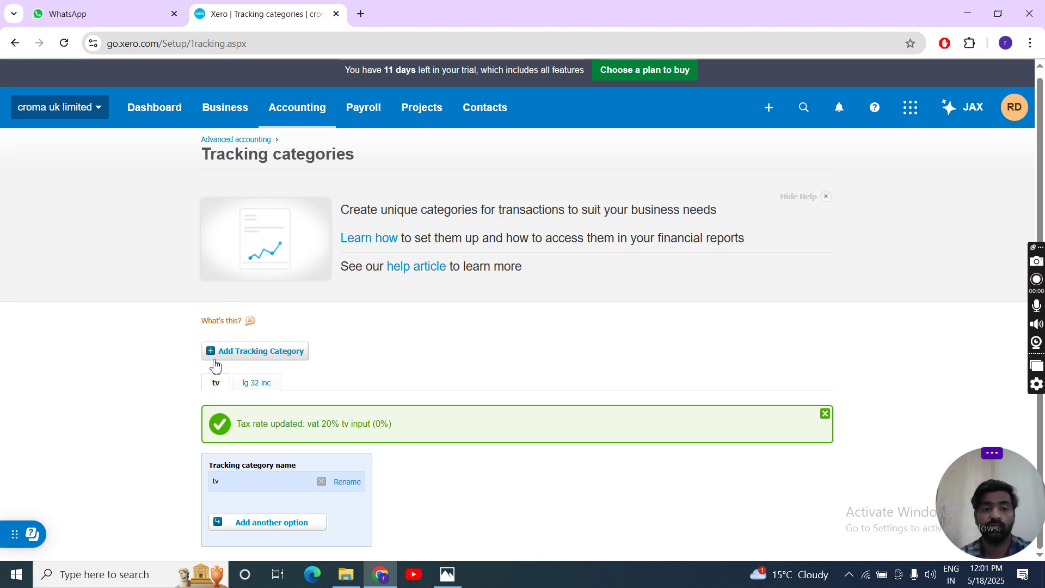
{"action": "left_click", "coordinate": [256, 364]}
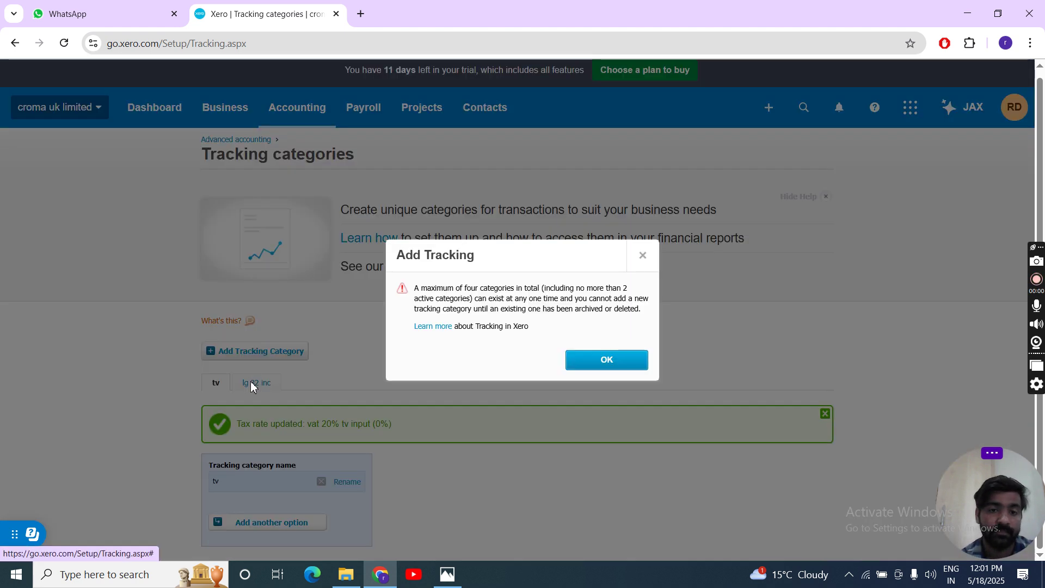
{"action": "left_click", "coordinate": [617, 357]}
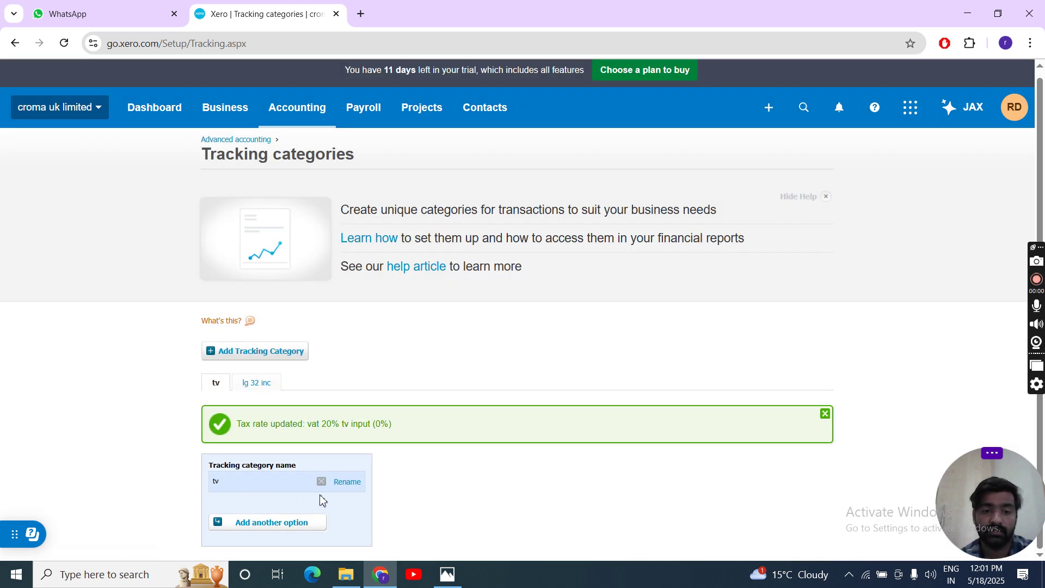
Step: Add a category option named "tv" to the tv tracking category and save it
{"action": "left_click", "coordinate": [292, 524]}
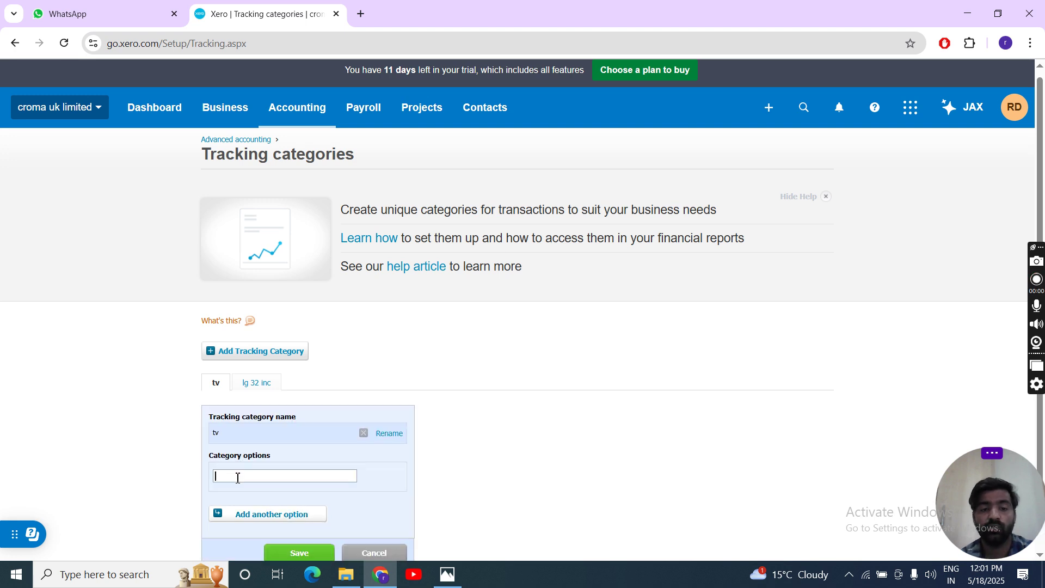
{"action": "type", "text": "tv"}
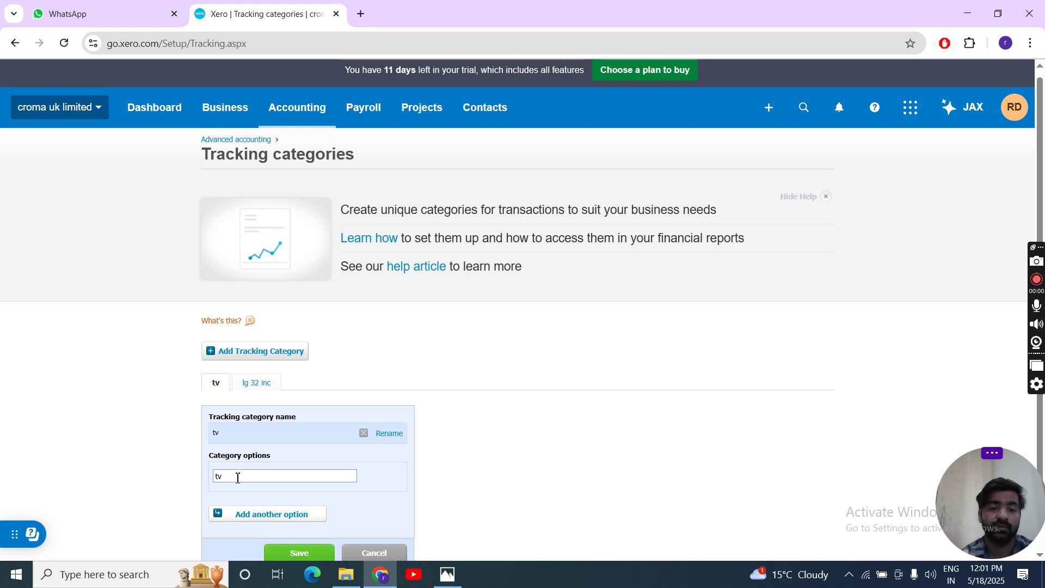
{"action": "left_click", "coordinate": [298, 553]}
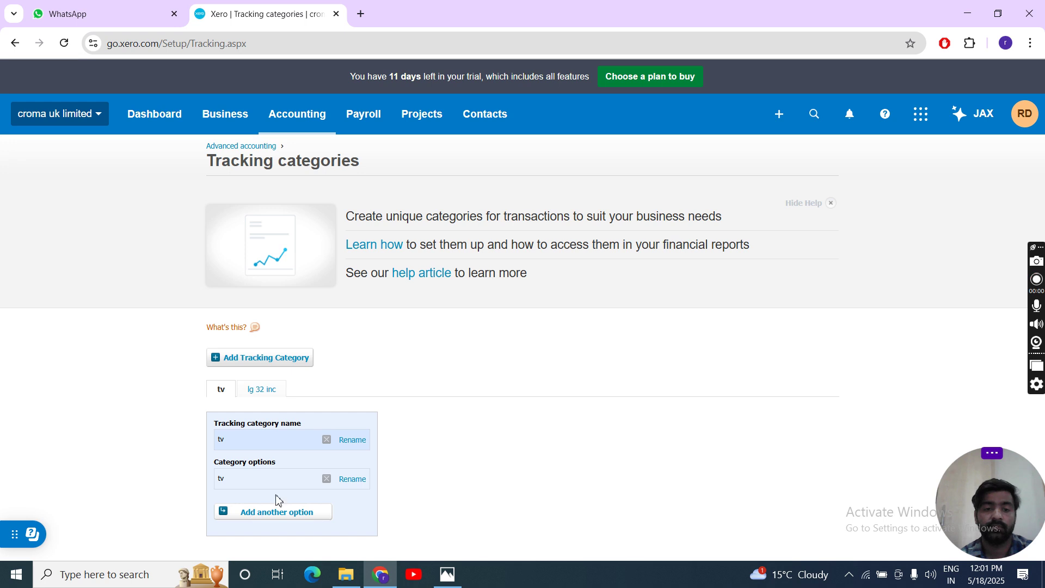
Step: Review the options of the lg 32 inc tracking category and open the conversion balances from Advanced accounting
{"action": "left_click", "coordinate": [262, 396]}
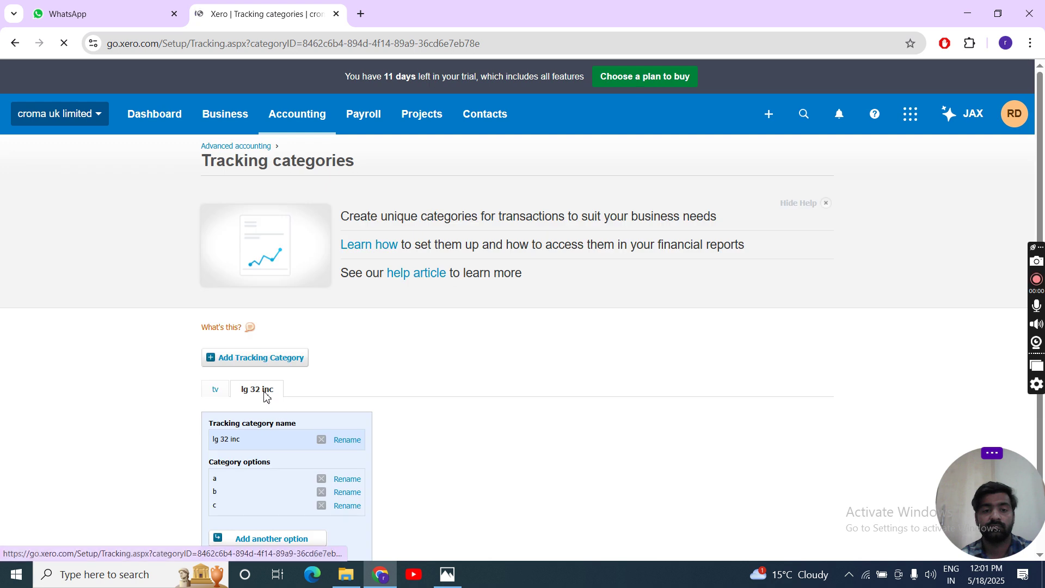
{"action": "scroll", "coordinate": [301, 495], "scroll_direction": "down", "scroll_amount": 1}
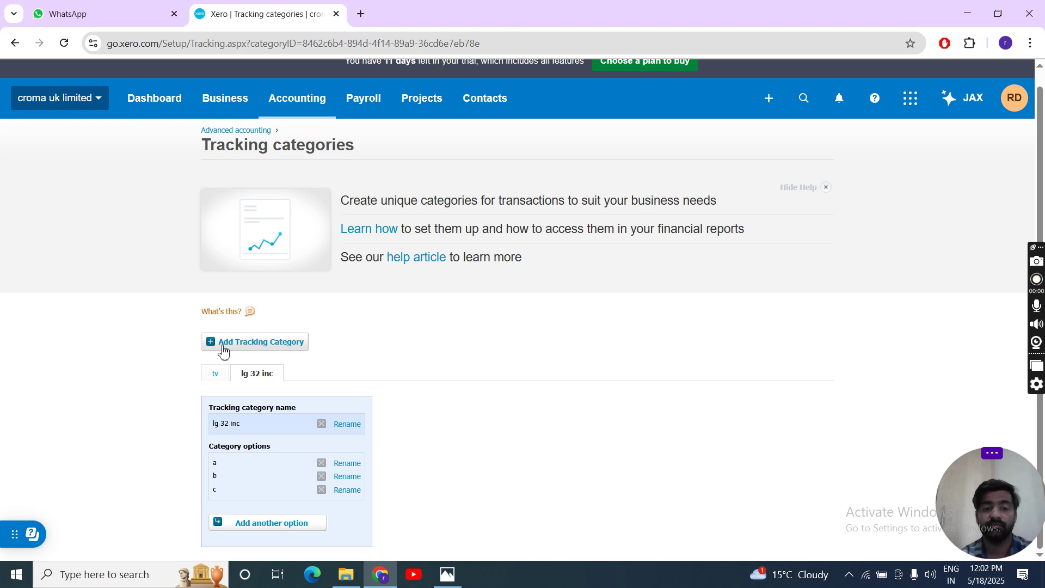
{"action": "left_click", "coordinate": [14, 43]}
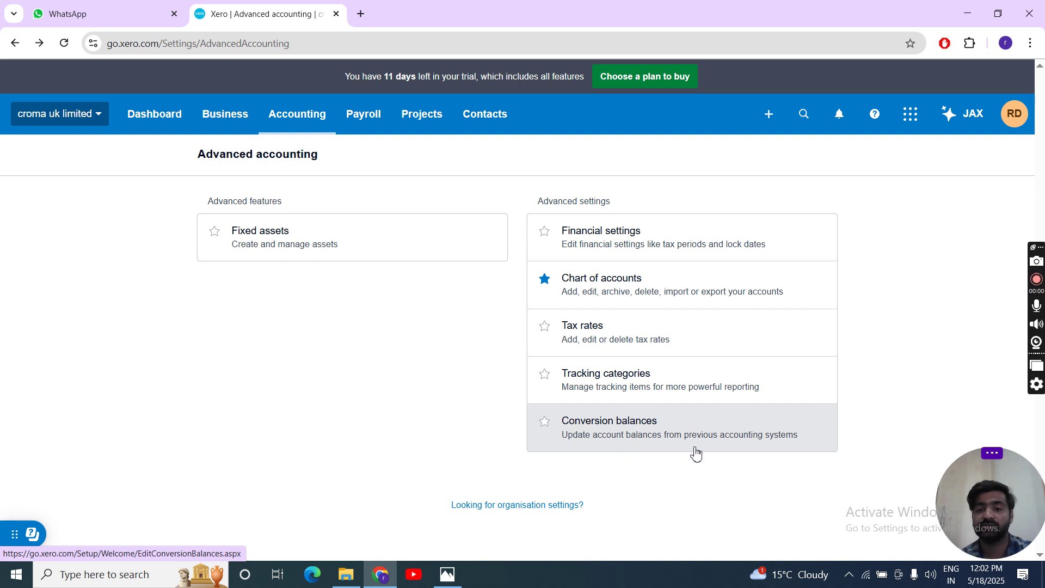
{"action": "left_click", "coordinate": [773, 445]}
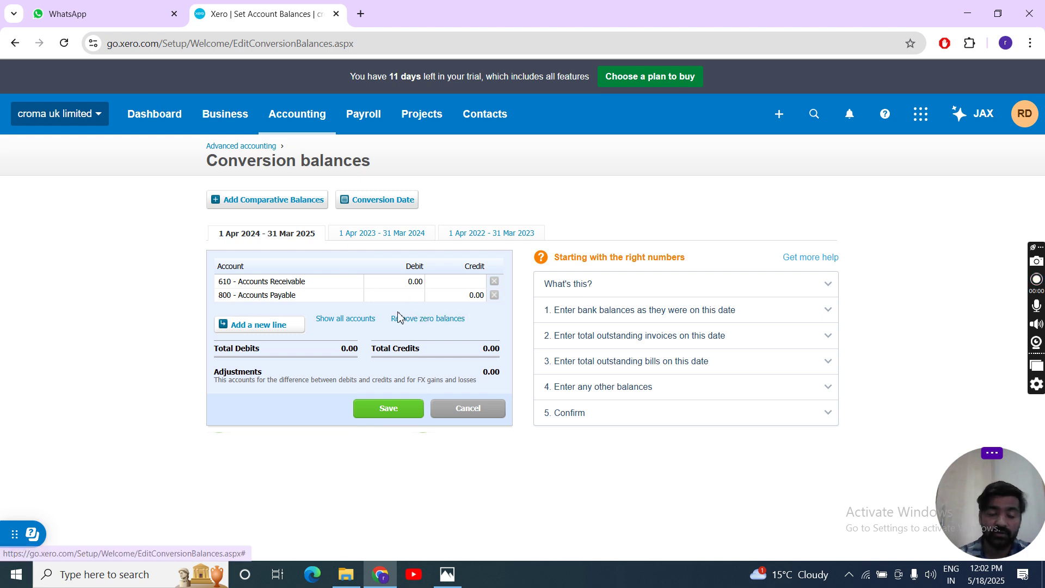
Step: Clear the existing account lines from the conversion balances and add a line for account 200 - Sales
{"action": "left_click", "coordinate": [287, 331]}
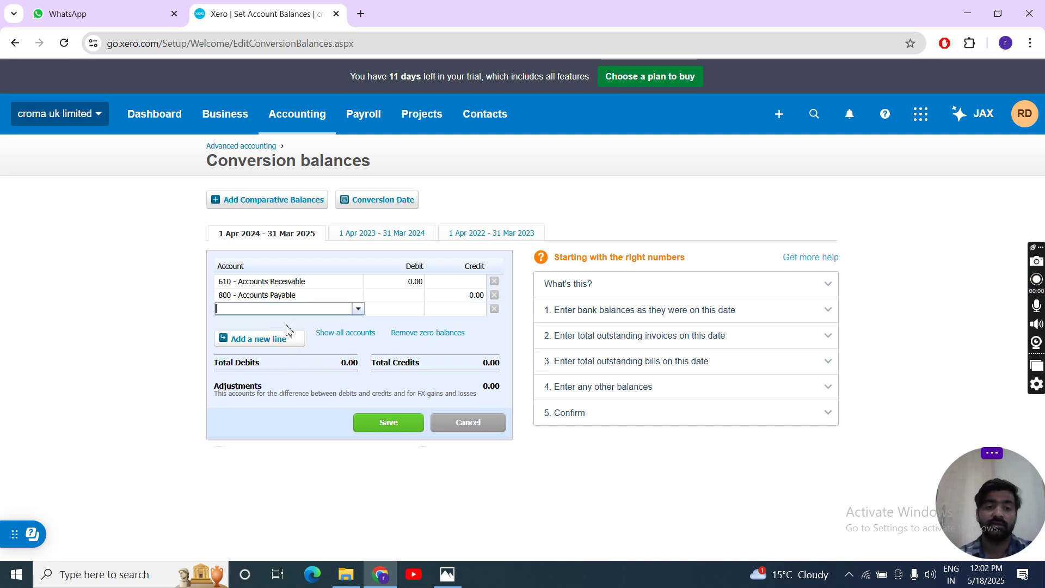
{"action": "left_click", "coordinate": [494, 280]}
{"action": "left_click", "coordinate": [494, 281]}
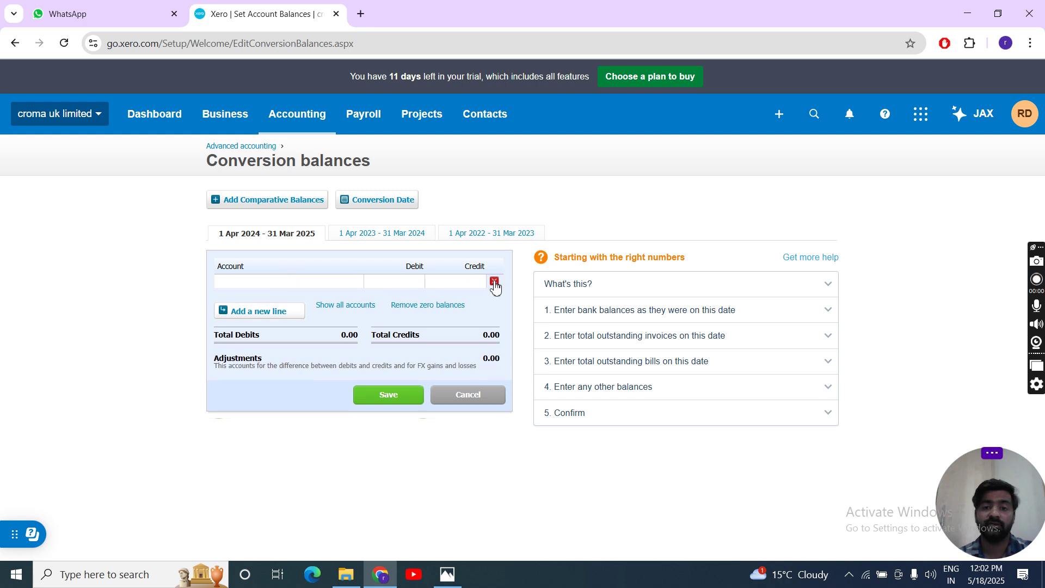
{"action": "left_click", "coordinate": [495, 281]}
{"action": "left_click", "coordinate": [245, 308]}
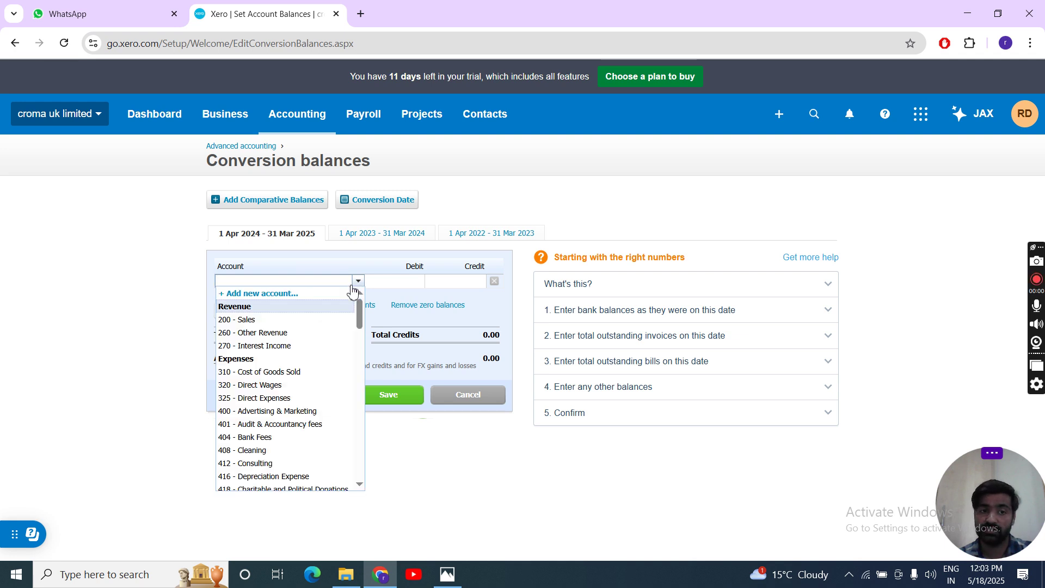
{"action": "left_click", "coordinate": [263, 320]}
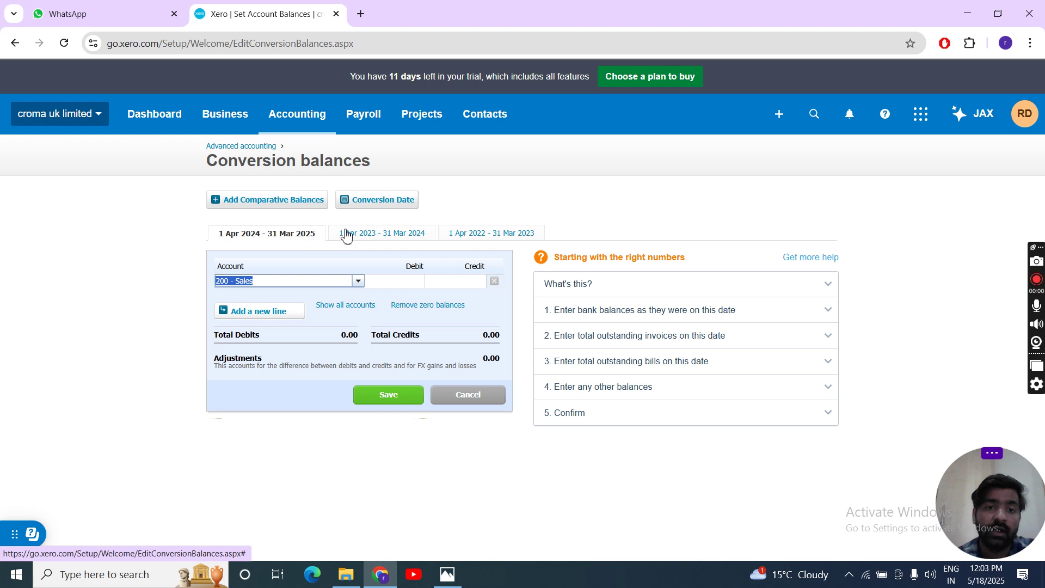
Step: Open the conversion date settings, review the month and year, and cancel without changing them
{"action": "left_click", "coordinate": [379, 209]}
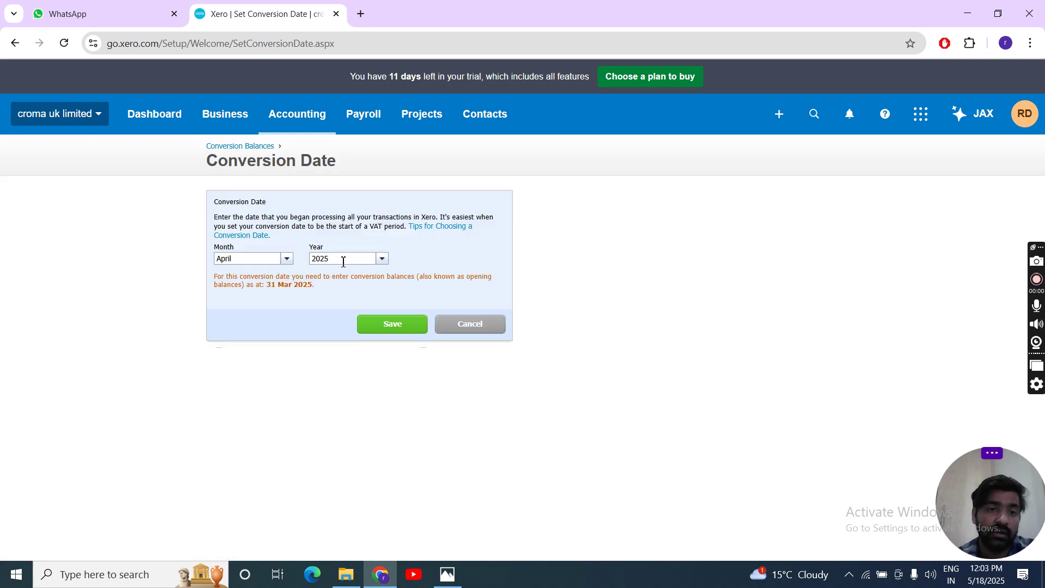
{"action": "left_click", "coordinate": [465, 324]}
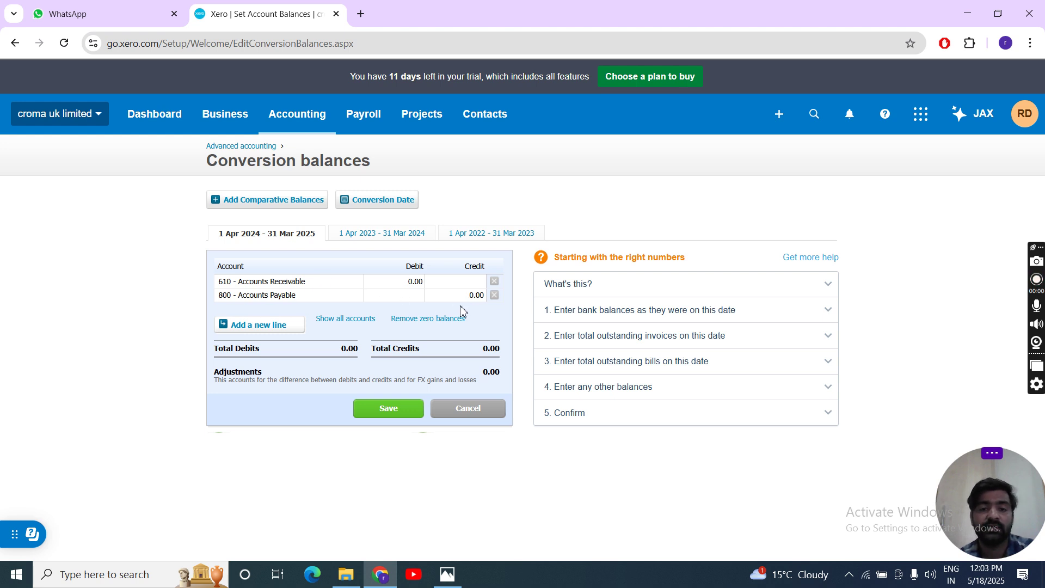
Step: Remove all account lines from the conversion balances for 1 Apr 2024 - 31 Mar 2025
{"action": "left_click", "coordinate": [266, 325]}
{"action": "left_click", "coordinate": [496, 285]}
{"action": "left_click", "coordinate": [496, 284]}
{"action": "left_click", "coordinate": [495, 284]}
{"action": "left_click", "coordinate": [495, 284]}
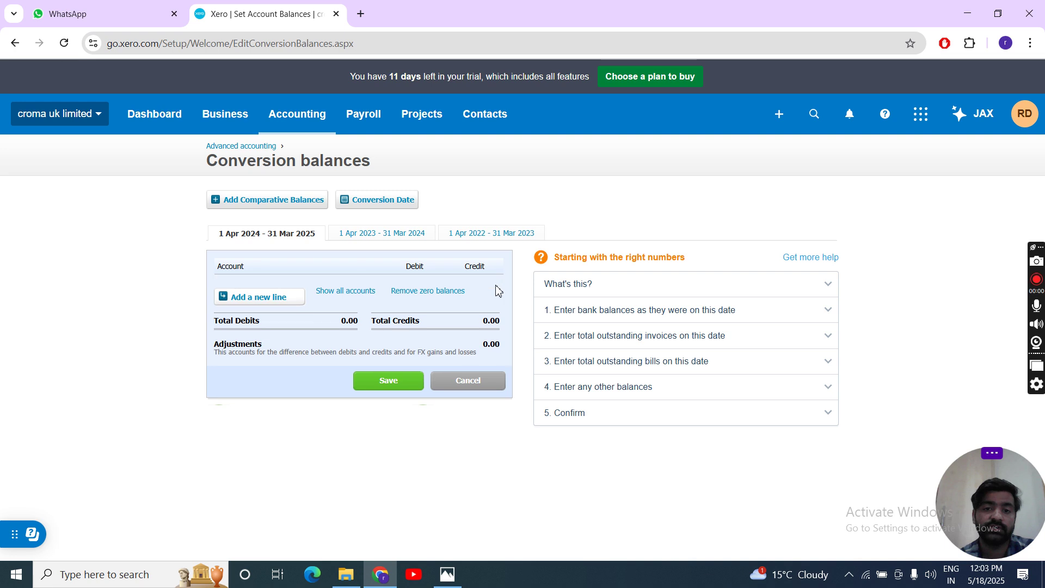
Step: Add two new balance lines and set the second line's account to 200 - Sales
{"action": "left_click", "coordinate": [278, 296]}
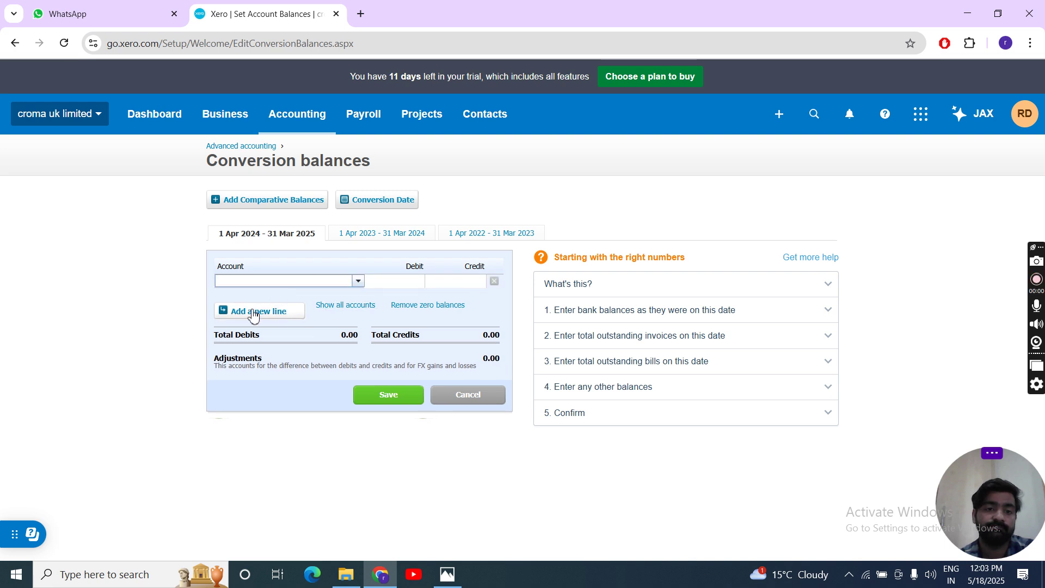
{"action": "left_click", "coordinate": [254, 320]}
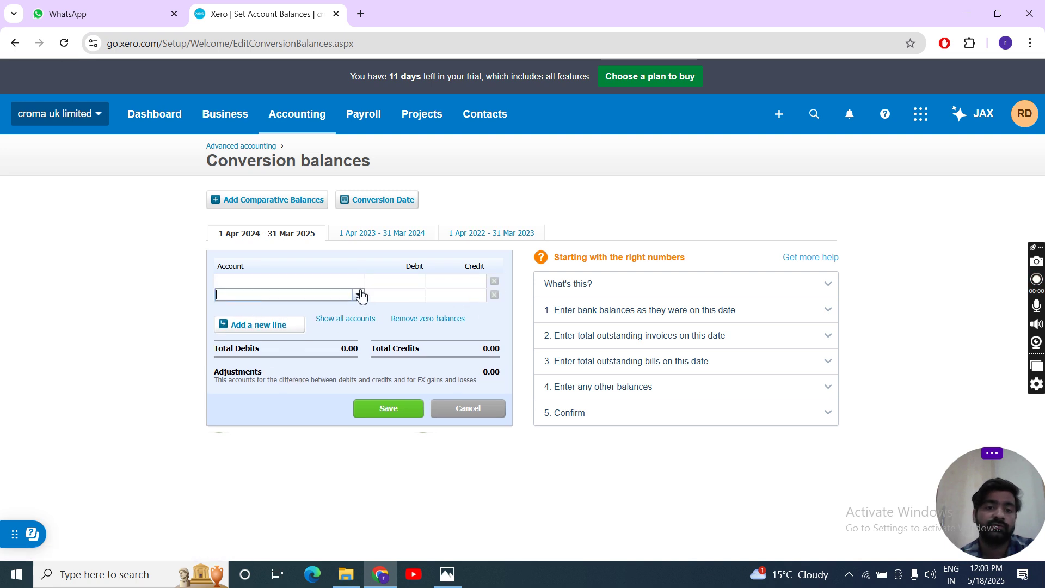
{"action": "left_click", "coordinate": [360, 294]}
{"action": "left_click", "coordinate": [257, 333]}
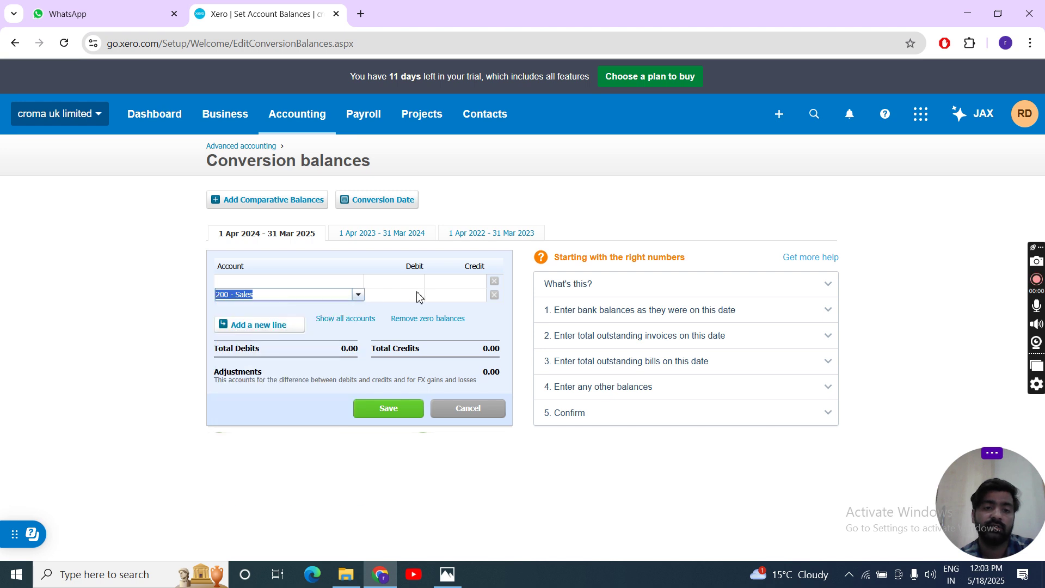
Step: Add another balance line for account 408 - Cleaning and remove the zero balances
{"action": "left_click", "coordinate": [292, 327]}
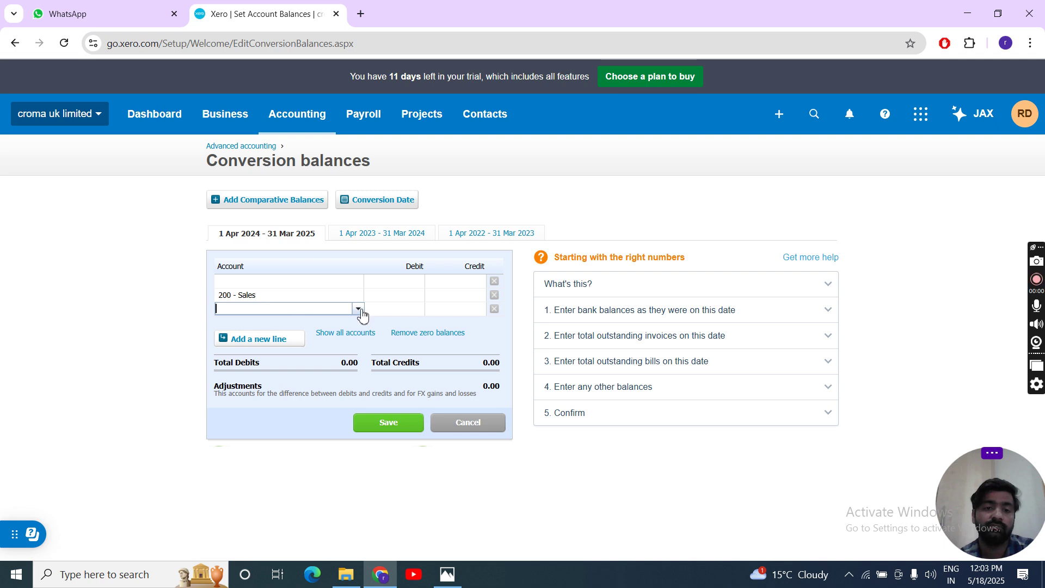
{"action": "left_click", "coordinate": [359, 309]}
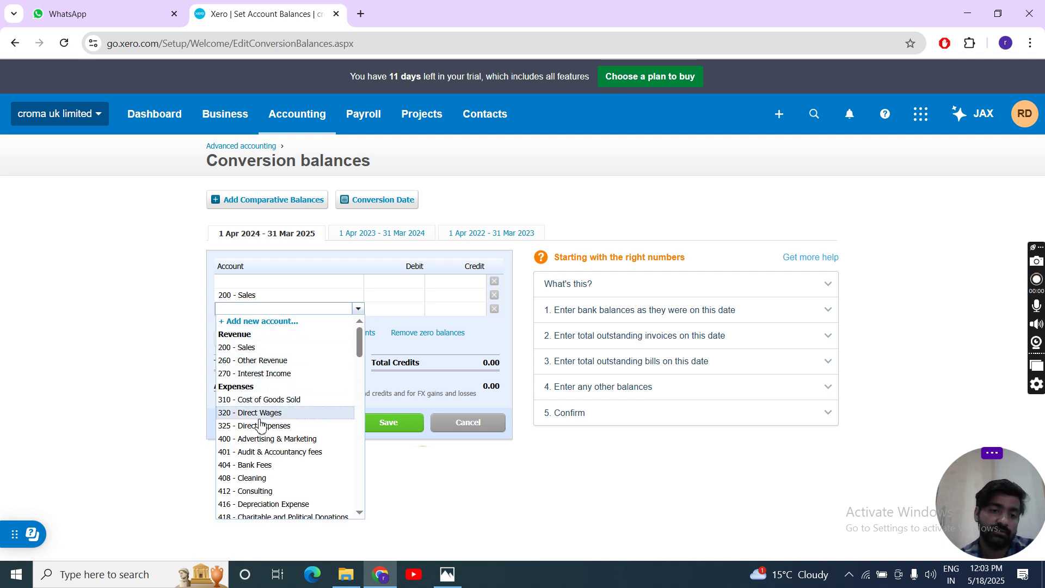
{"action": "scroll", "coordinate": [261, 452], "scroll_direction": "down", "scroll_amount": 1}
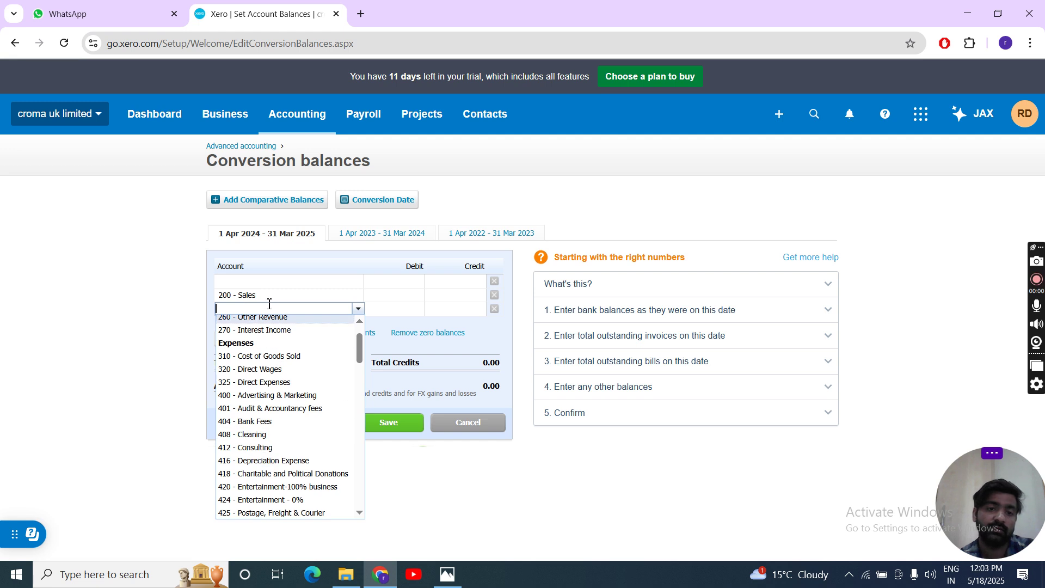
{"action": "type", "text": "pu"}
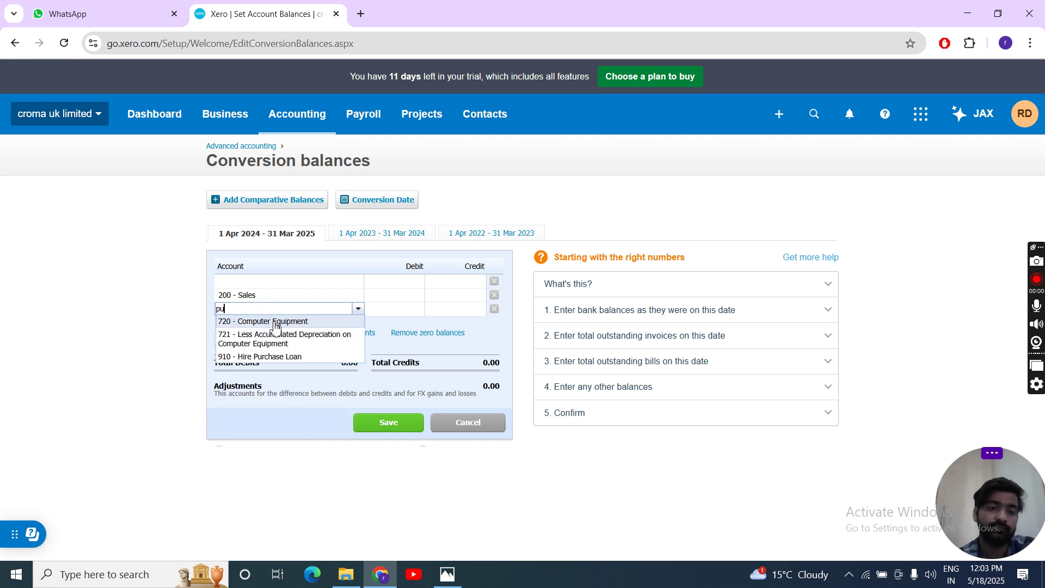
{"action": "key", "text": "BackSpace"}
{"action": "key", "text": "BackSpace"}
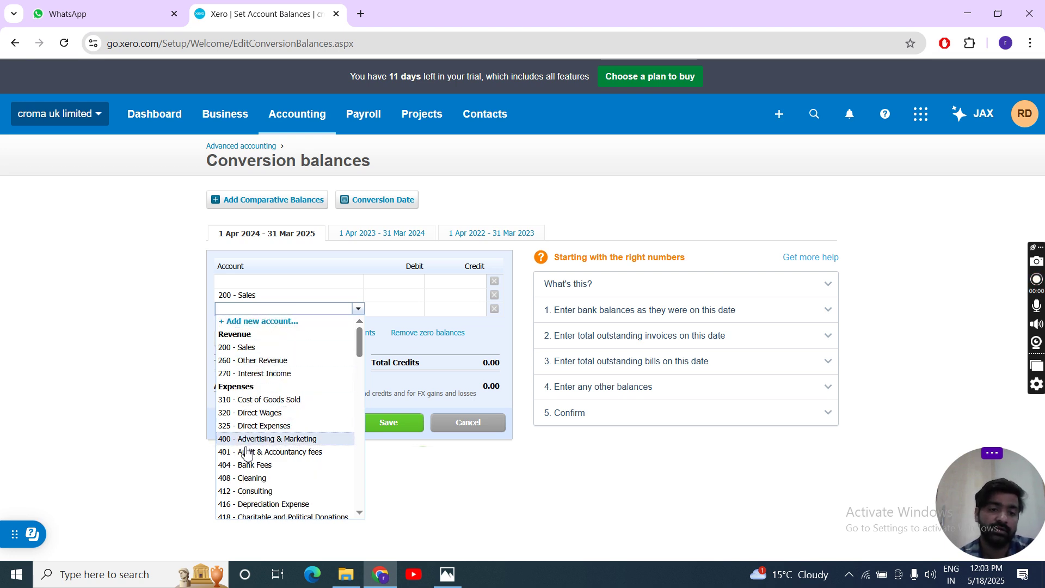
{"action": "left_click", "coordinate": [259, 479]}
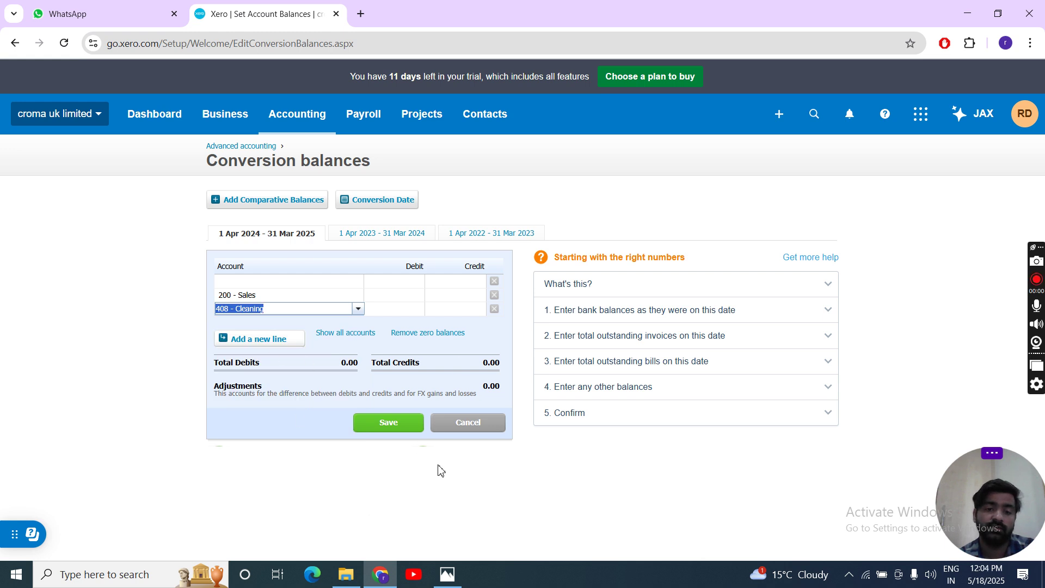
{"action": "left_click", "coordinate": [428, 334]}
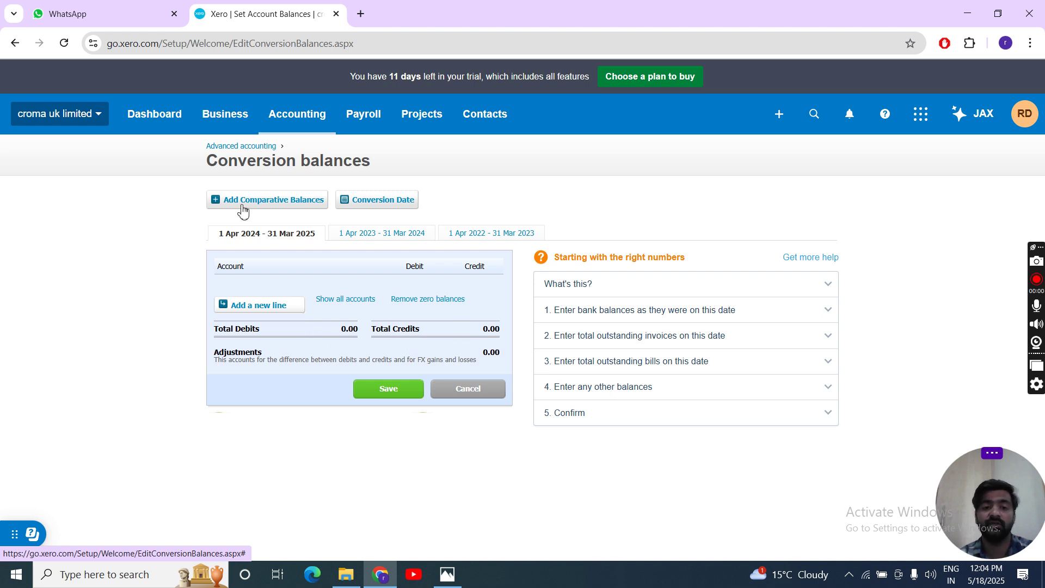
Step: Leave the conversion balances without saving and go back through the previously visited pages
{"action": "left_click", "coordinate": [15, 44]}
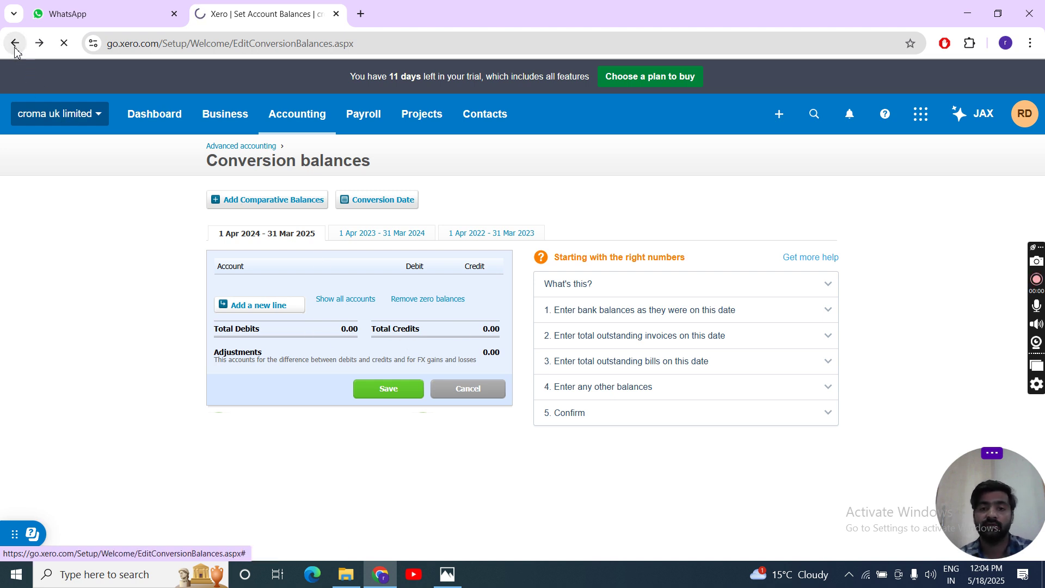
{"action": "left_click", "coordinate": [15, 43]}
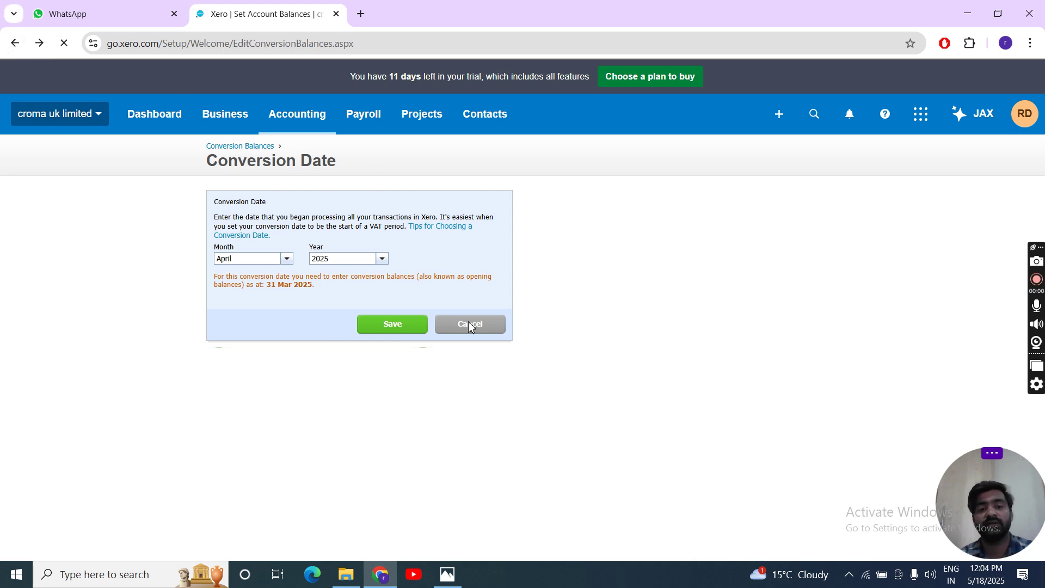
{"action": "left_click", "coordinate": [16, 46]}
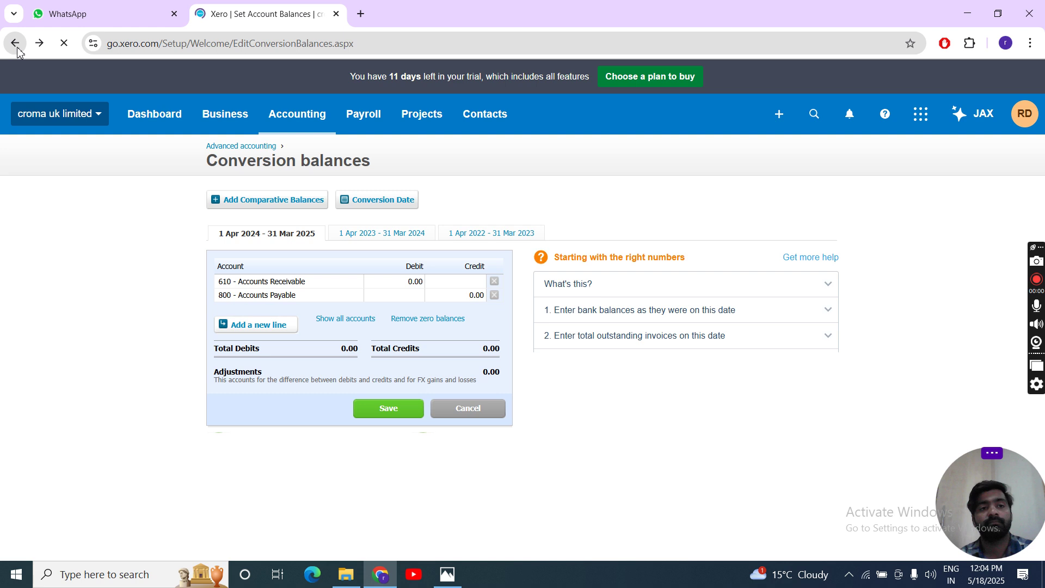